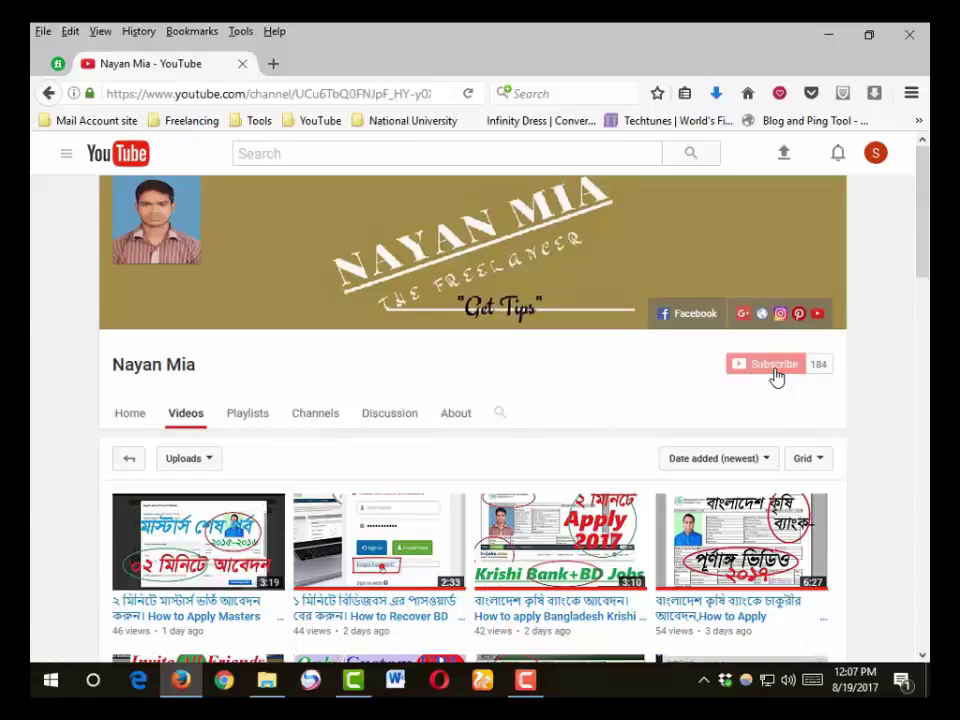
- Subscribe to the YouTube channel and turn on all notifications for it
{"action": "left_click", "coordinate": [795, 366]}
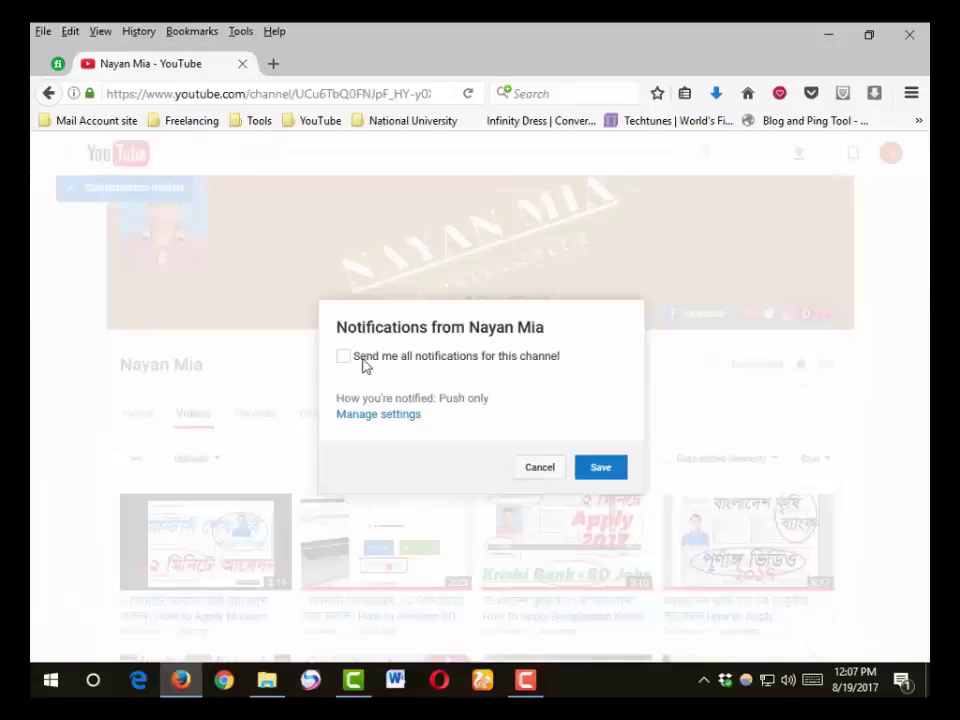
{"action": "left_click", "coordinate": [350, 358]}
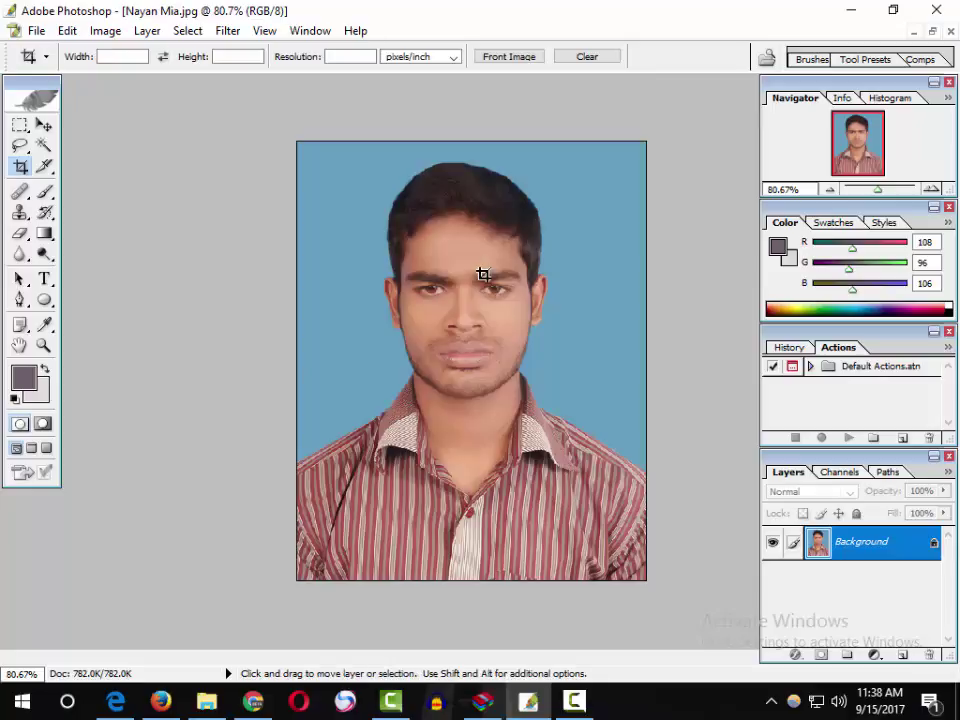
- Create a blank new document, then open the passport portrait JPEG from the Desktop
{"action": "key", "text": "ctrl+n"}
{"action": "key", "text": "Return"}
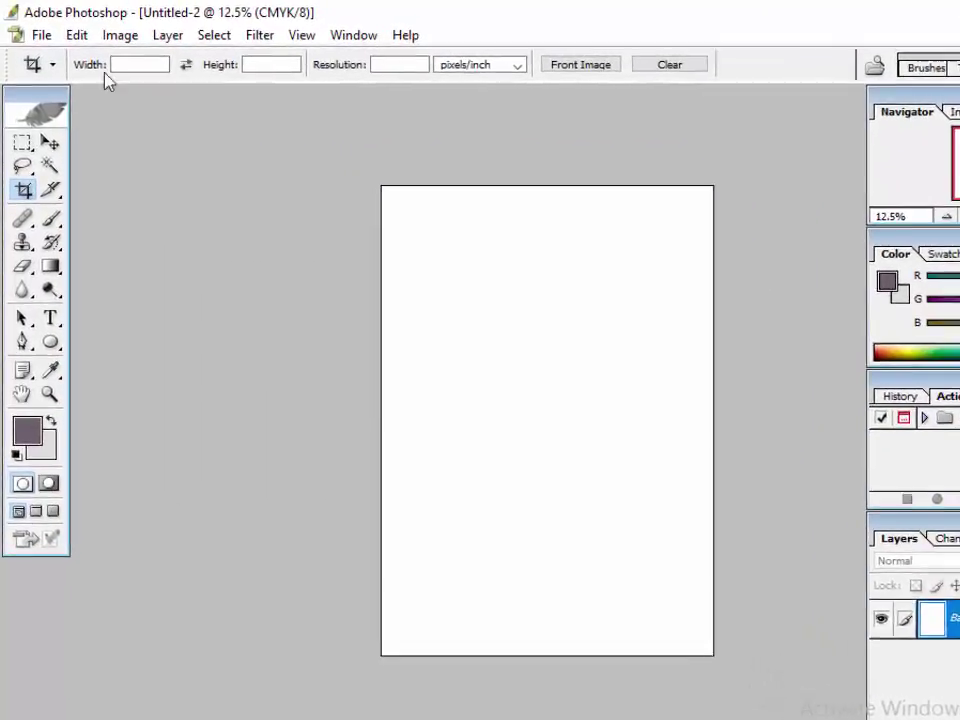
{"action": "left_click", "coordinate": [36, 30]}
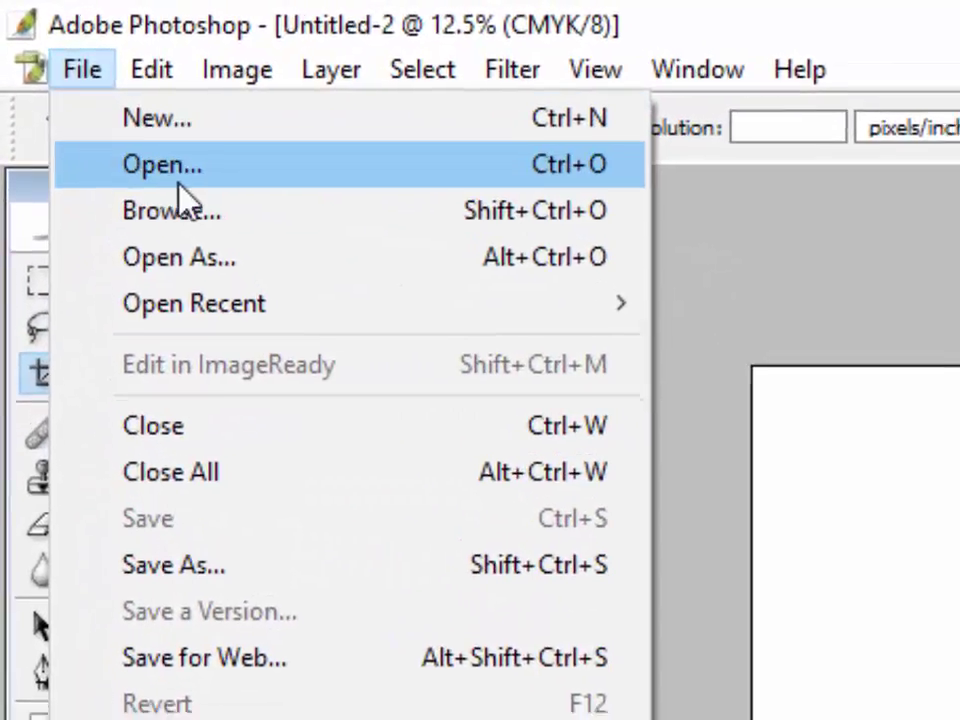
{"action": "left_click", "coordinate": [175, 168]}
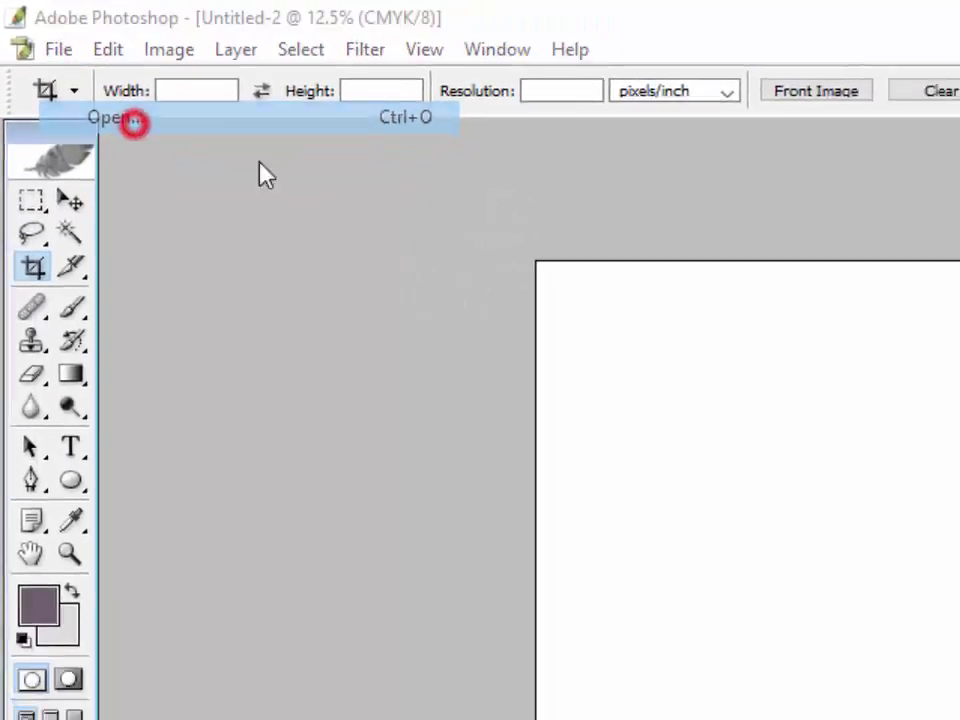
{"action": "scroll", "coordinate": [533, 200], "scroll_direction": "down", "scroll_amount": 5}
{"action": "scroll", "coordinate": [525, 223], "scroll_direction": "up", "scroll_amount": 3}
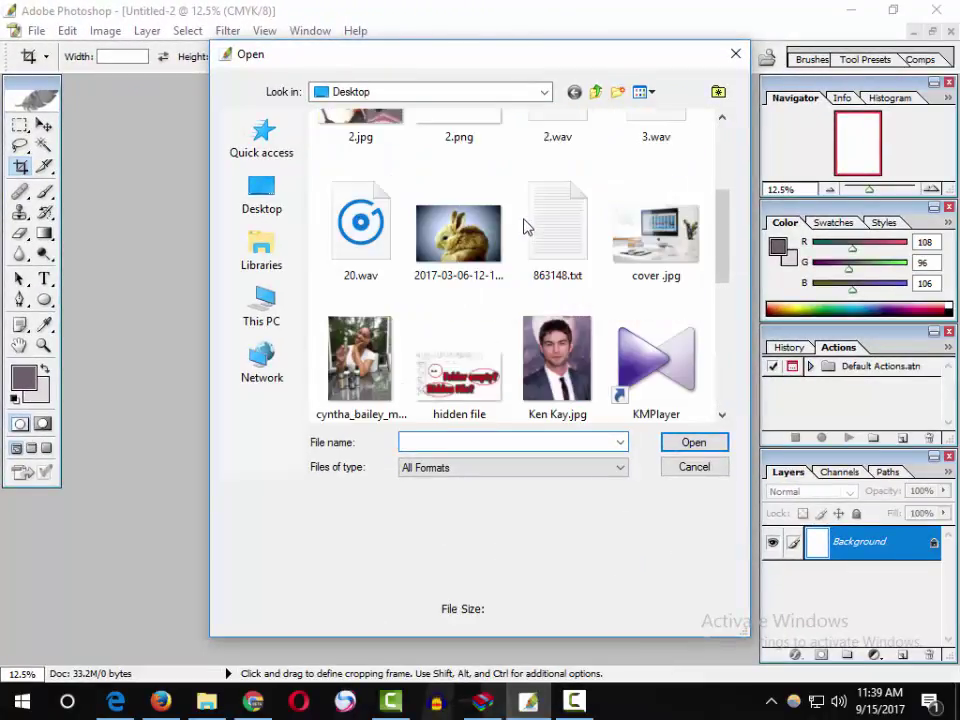
{"action": "scroll", "coordinate": [525, 253], "scroll_direction": "down", "scroll_amount": 2}
{"action": "double_click", "coordinate": [468, 315]}
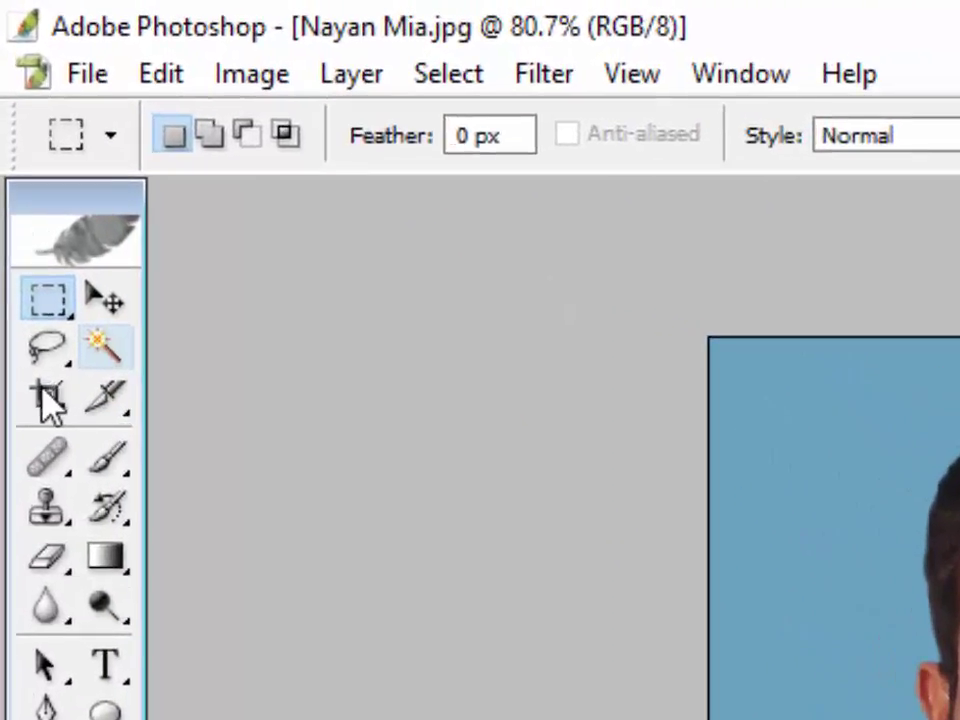
- Crop the portrait, trimming a thin strip of blue background above the man's head
{"action": "left_click", "coordinate": [21, 165]}
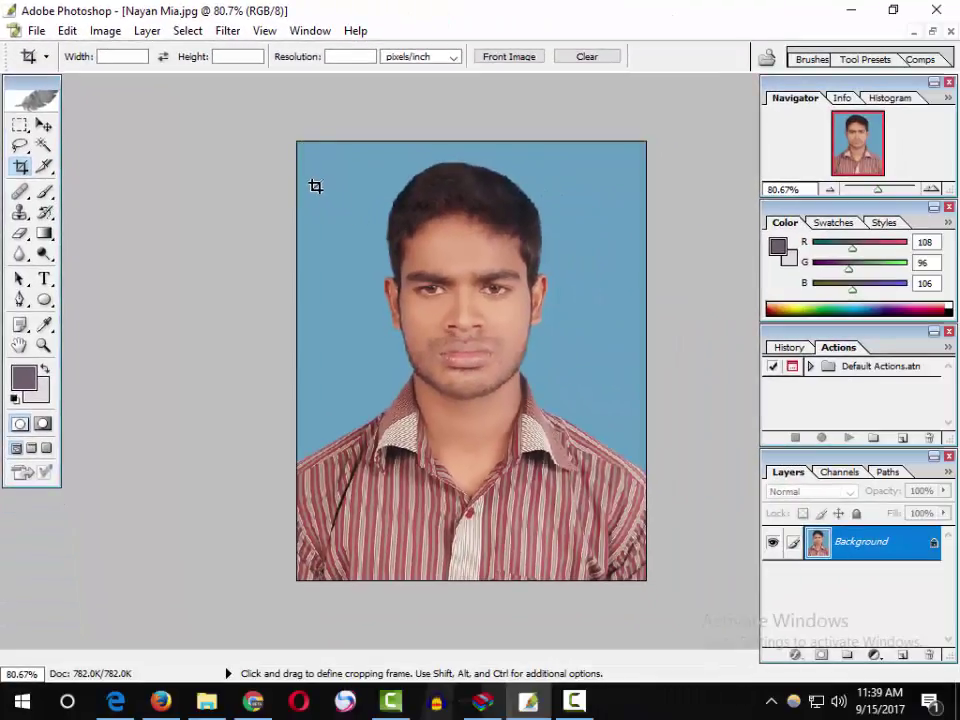
{"action": "left_click_drag", "start_coordinate": [272, 170], "coordinate": [611, 415]}
{"action": "left_click_drag", "start_coordinate": [727, 591], "coordinate": [727, 591]}
{"action": "left_click_drag", "start_coordinate": [468, 168], "coordinate": [478, 157]}
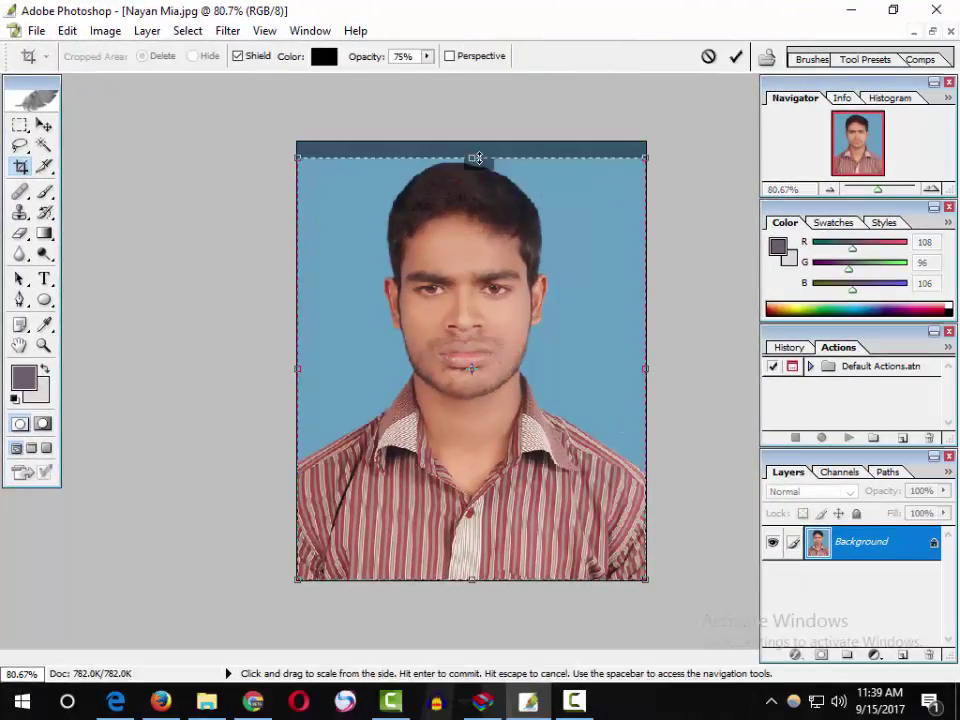
{"action": "key", "text": "Return"}
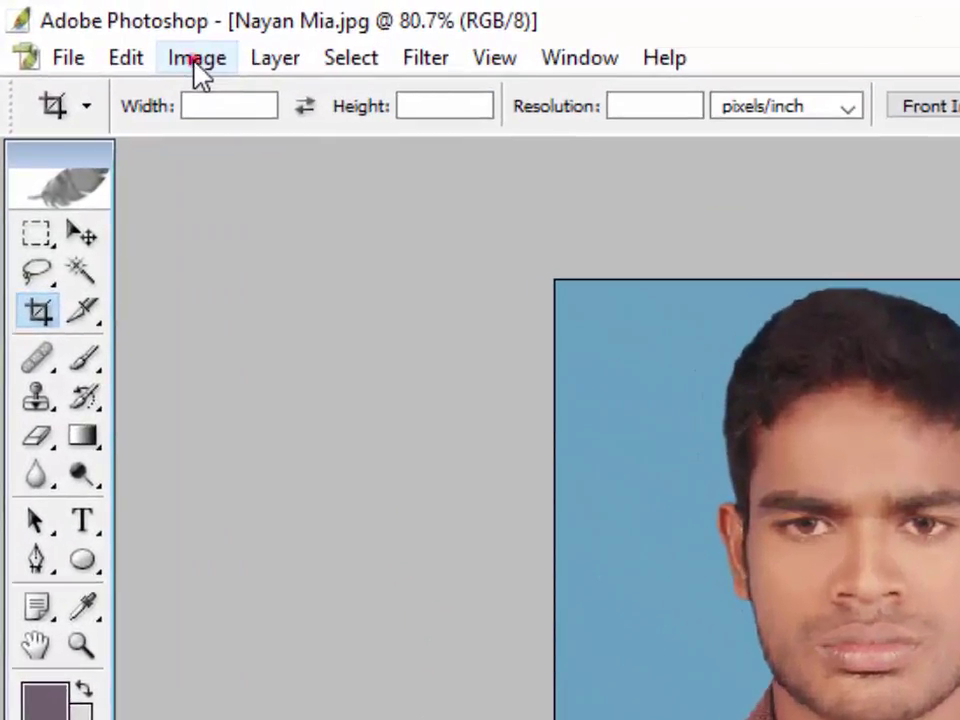
- In Image Size, set resolution to 300 pixels/inch and unlink width from height
{"action": "left_click", "coordinate": [196, 64]}
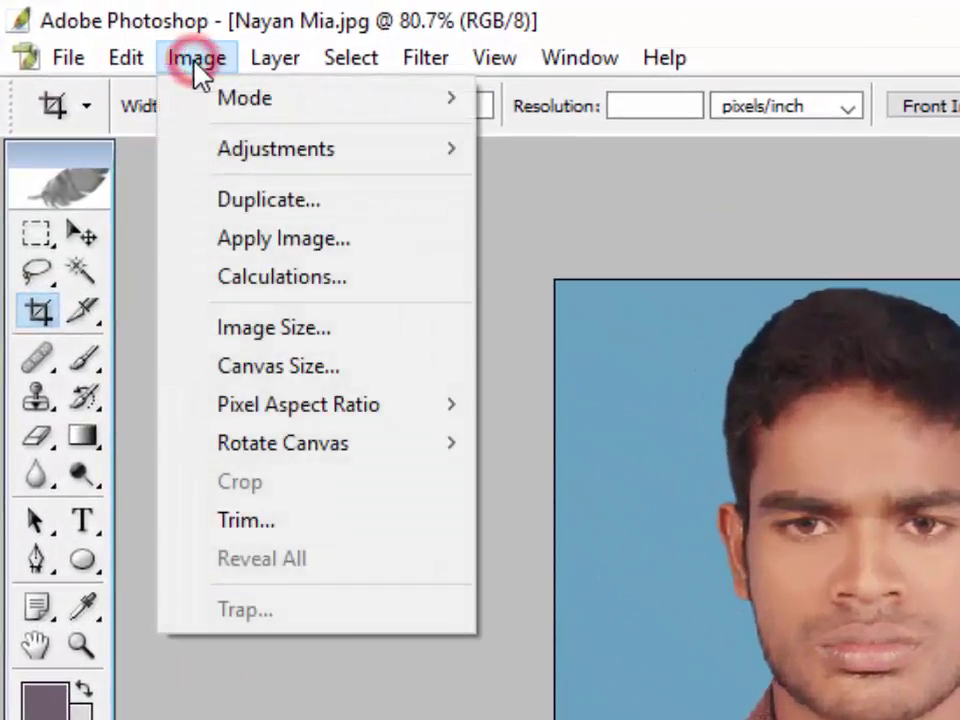
{"action": "left_click", "coordinate": [336, 348]}
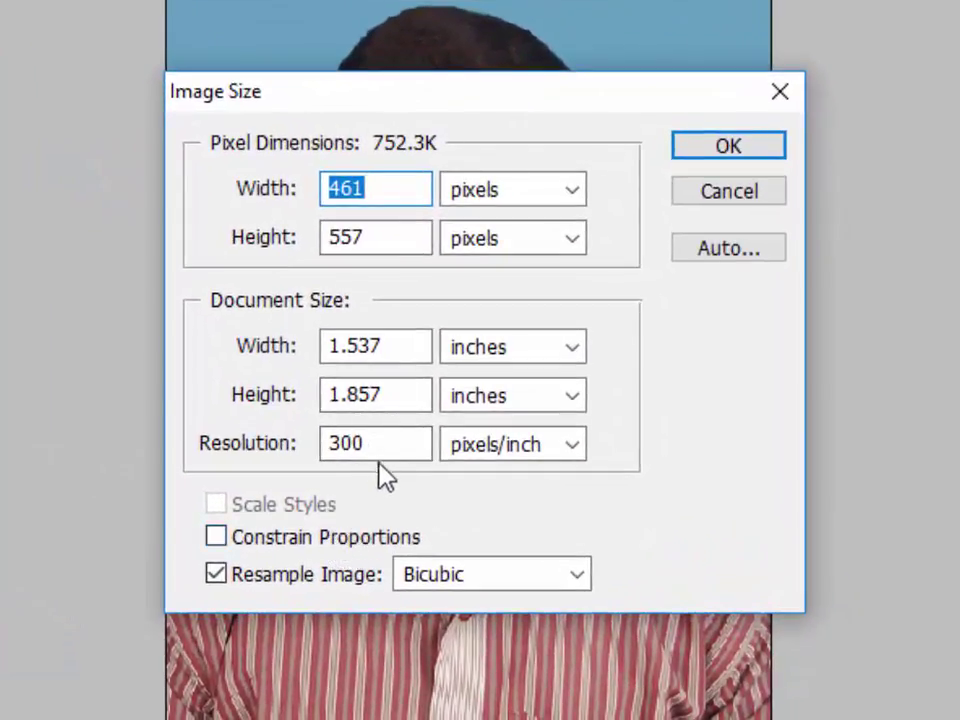
{"action": "double_click", "coordinate": [386, 444]}
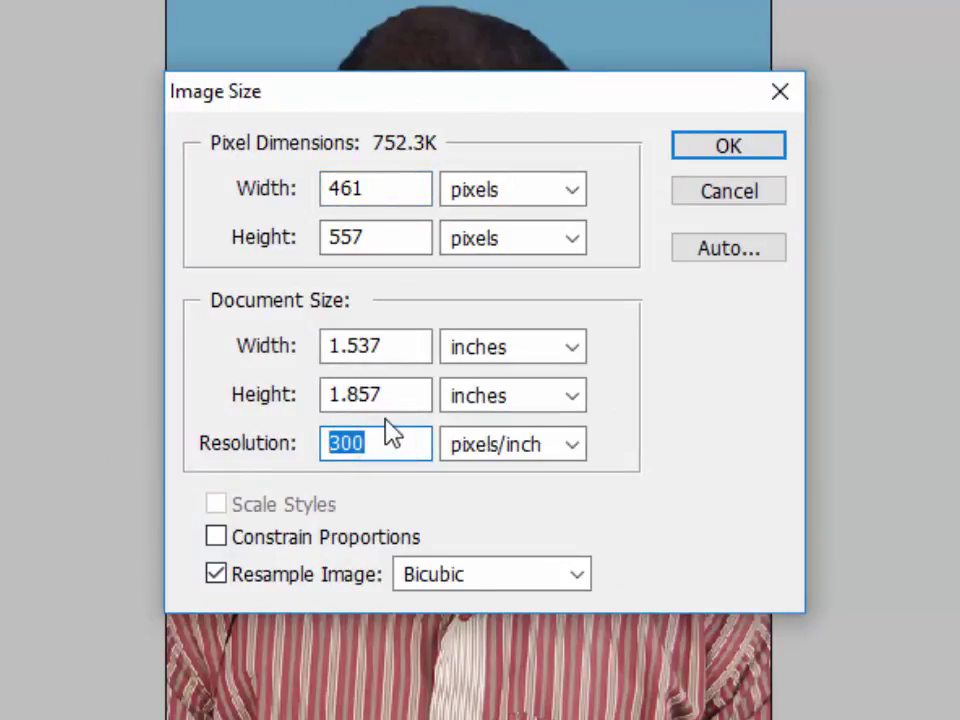
{"action": "type", "text": "300"}
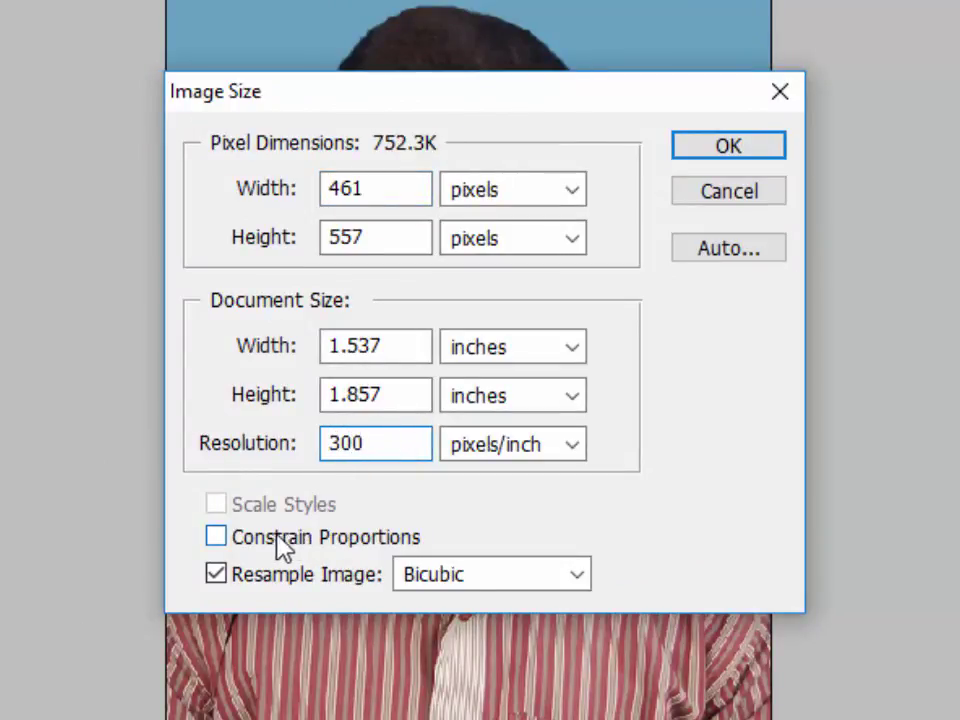
{"action": "left_click", "coordinate": [262, 537]}
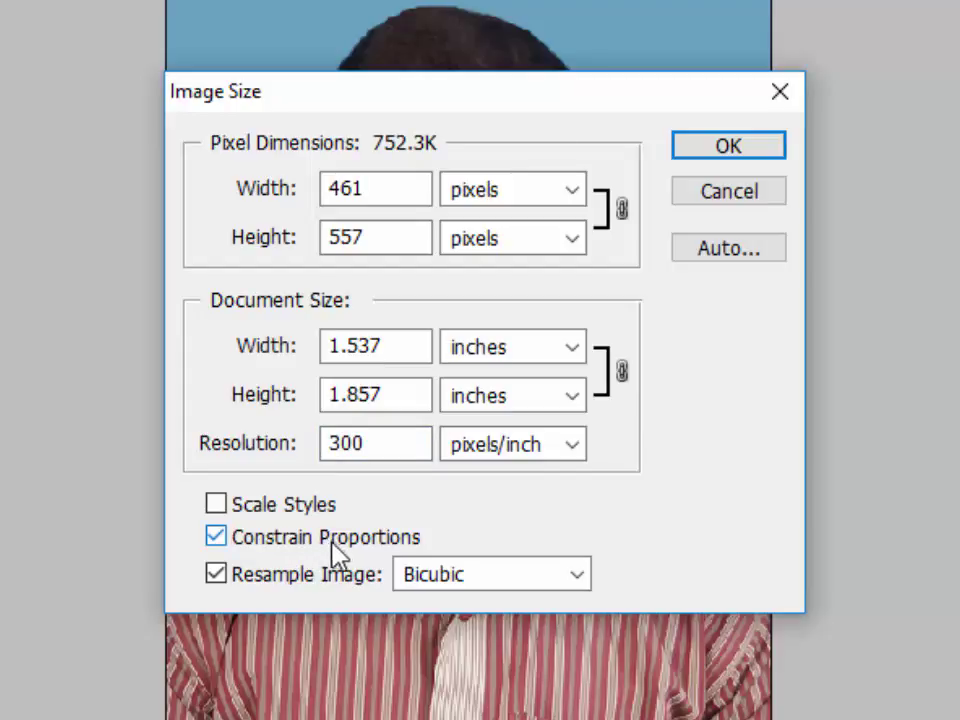
{"action": "left_click", "coordinate": [297, 541]}
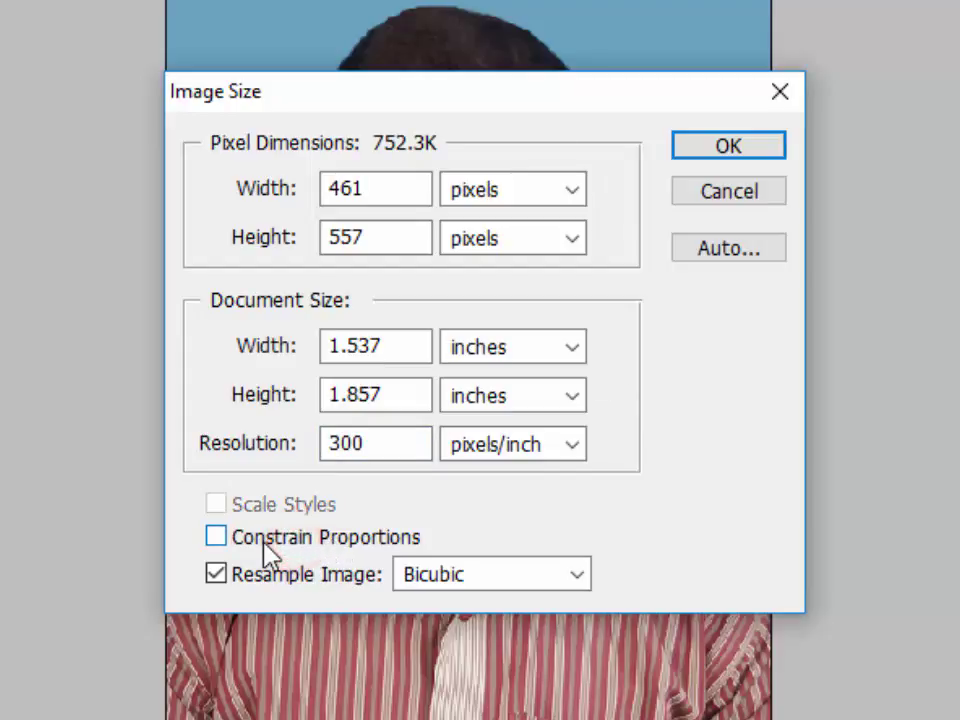
- Set width and height to 300 pixels each and apply the resize
{"action": "double_click", "coordinate": [388, 190]}
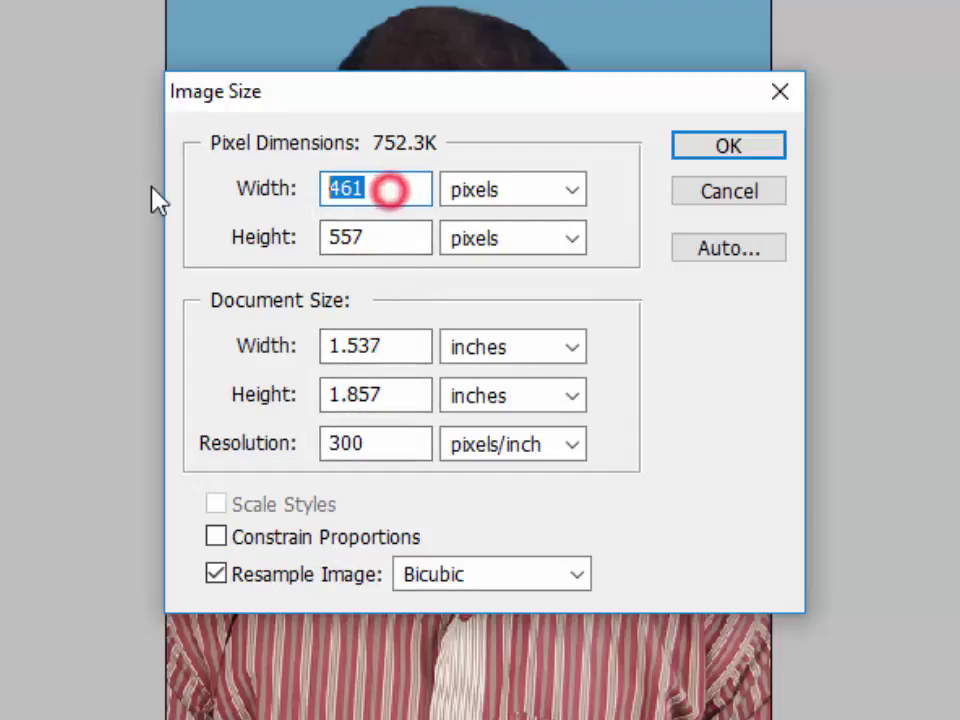
{"action": "left_click", "coordinate": [512, 190]}
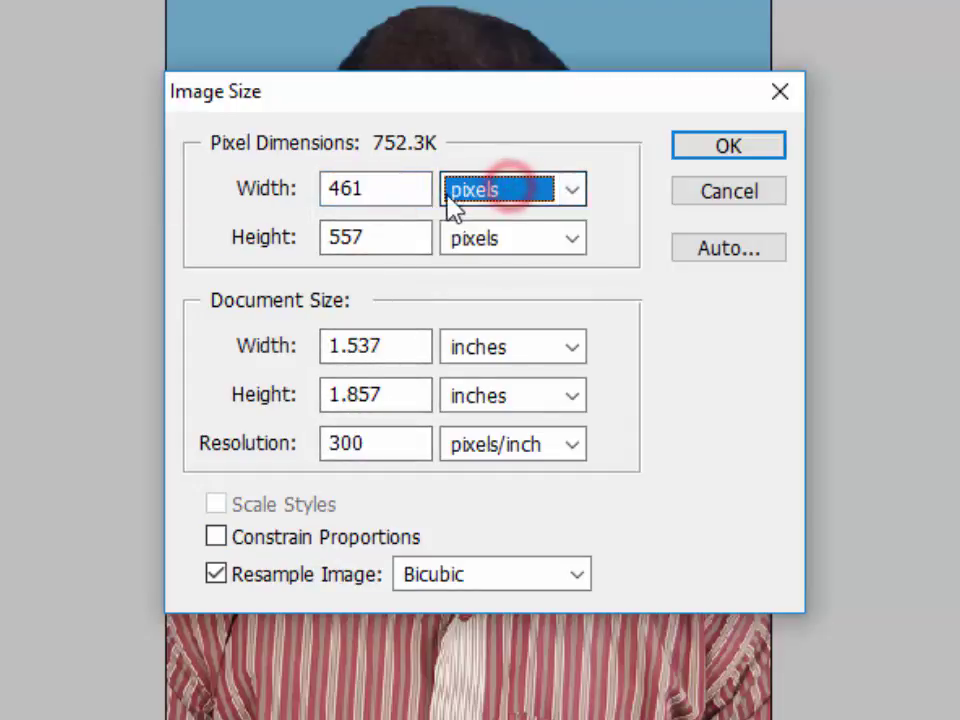
{"action": "double_click", "coordinate": [395, 190]}
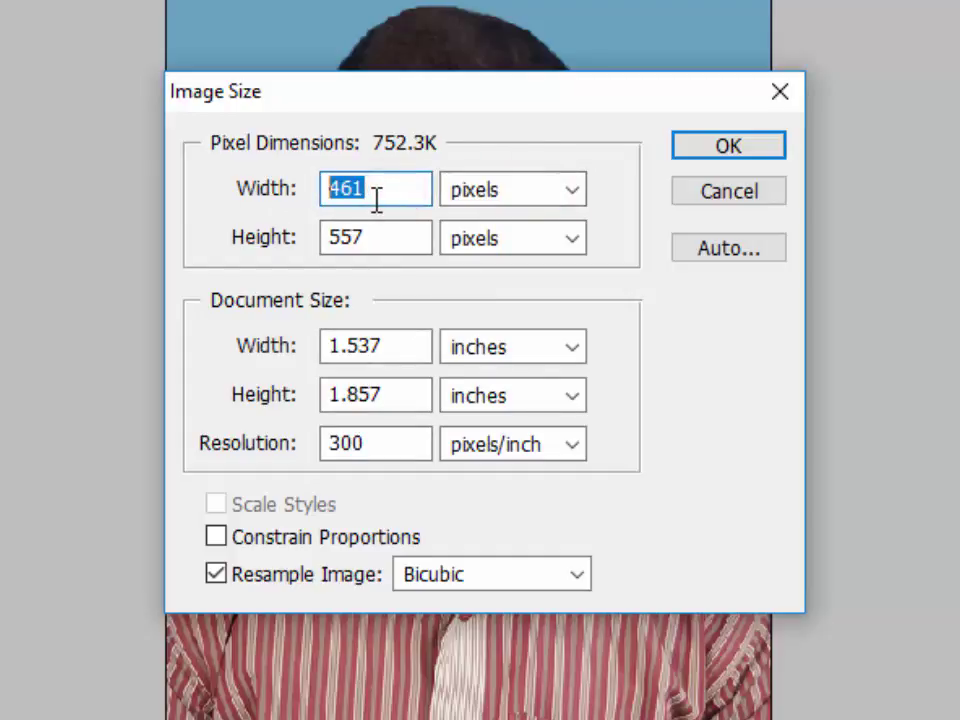
{"action": "type", "text": "300"}
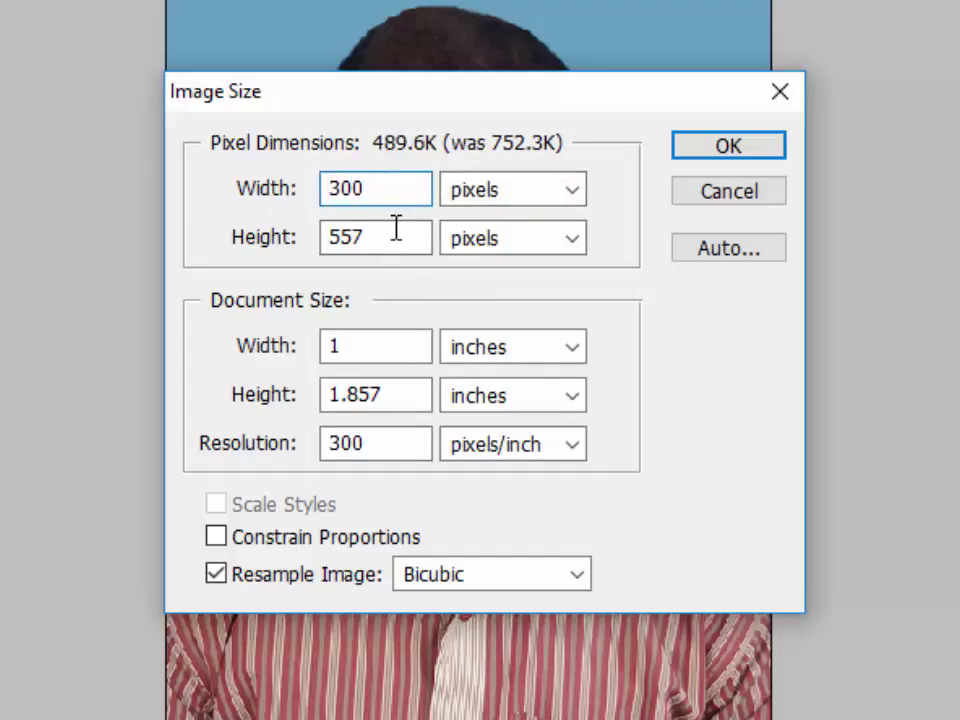
{"action": "double_click", "coordinate": [390, 231]}
{"action": "type", "text": "300"}
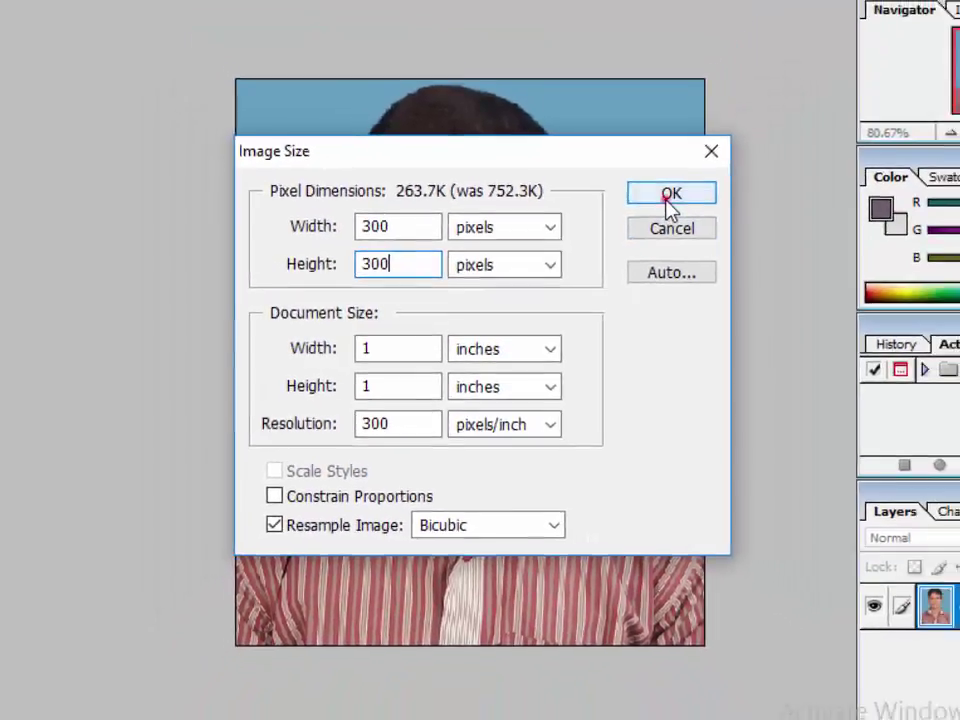
{"action": "left_click", "coordinate": [724, 152]}
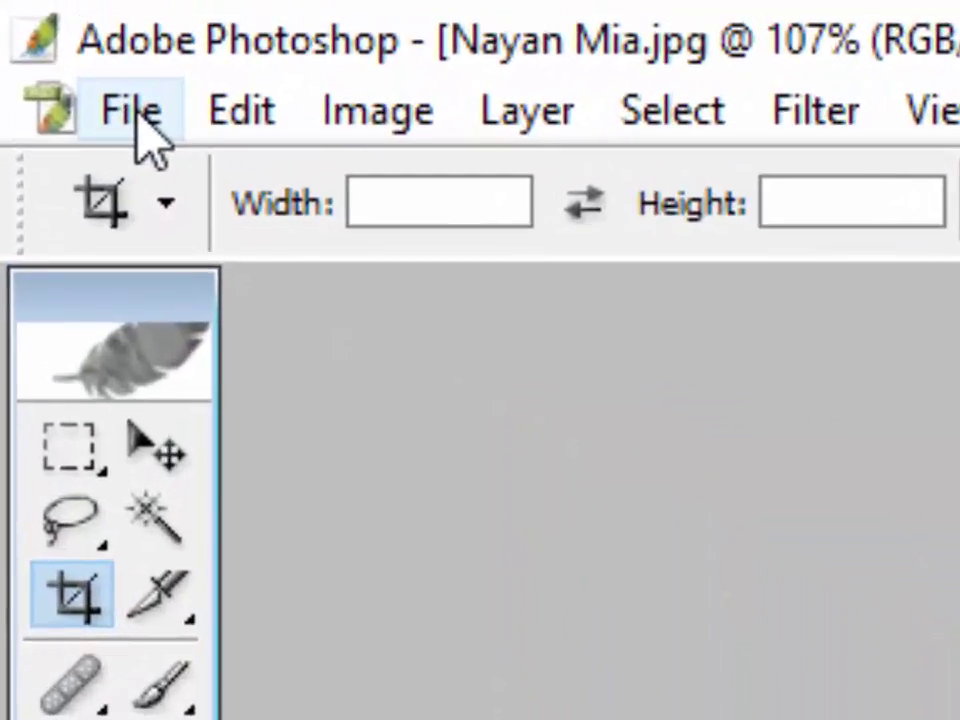
- Save a JPEG copy to the Desktop with '1' appended to the name, at quality 10
{"action": "left_click", "coordinate": [37, 31]}
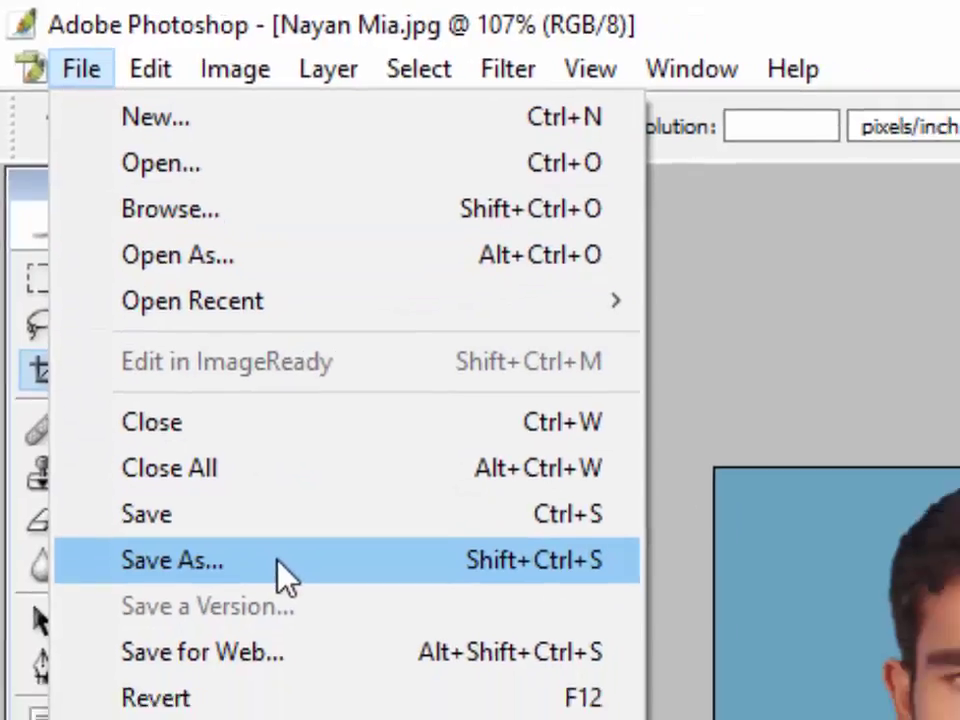
{"action": "left_click", "coordinate": [260, 599]}
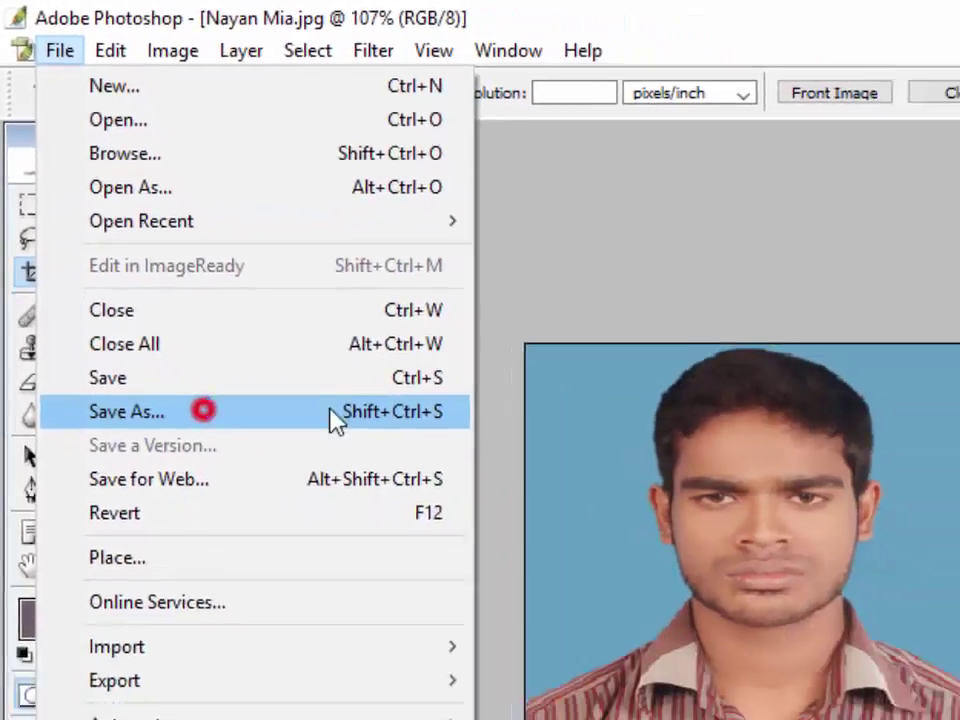
{"action": "left_click", "coordinate": [333, 222]}
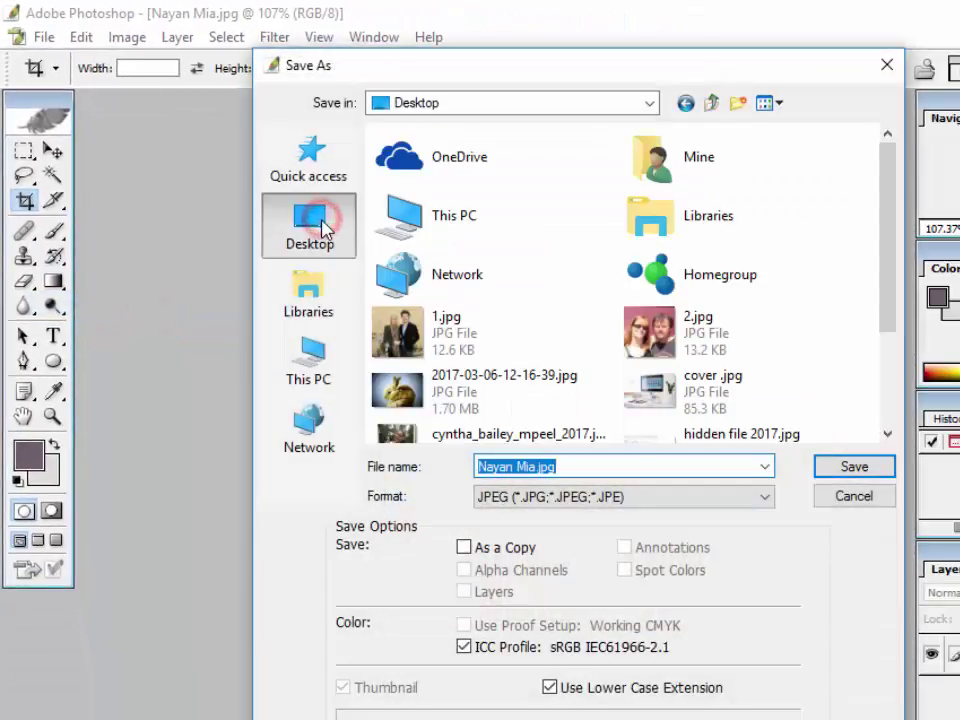
{"action": "left_click", "coordinate": [516, 466]}
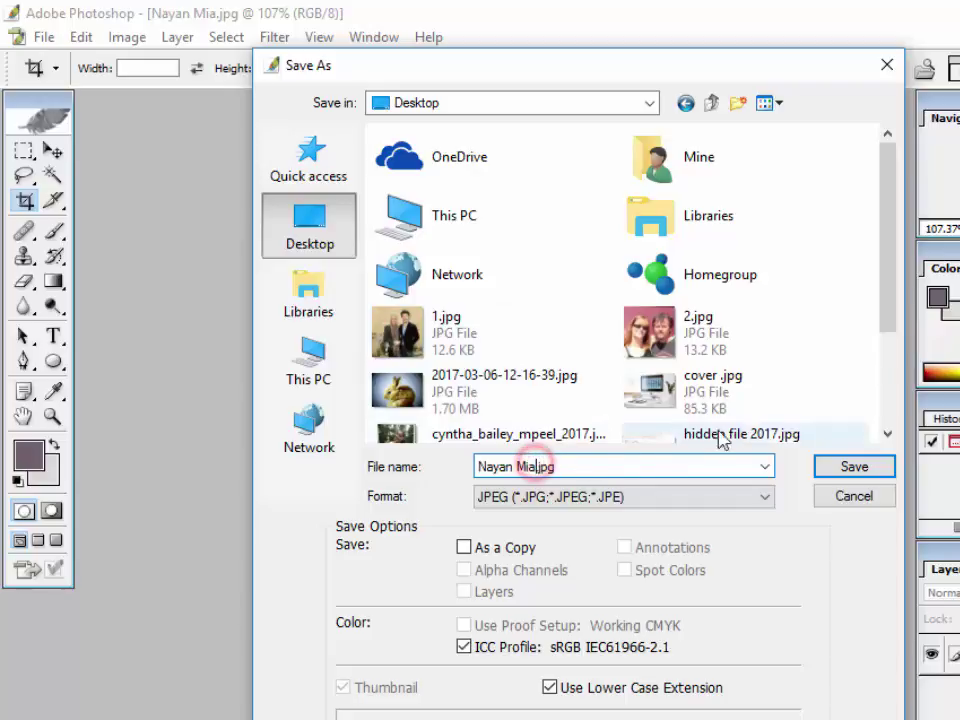
{"action": "type", "text": "1"}
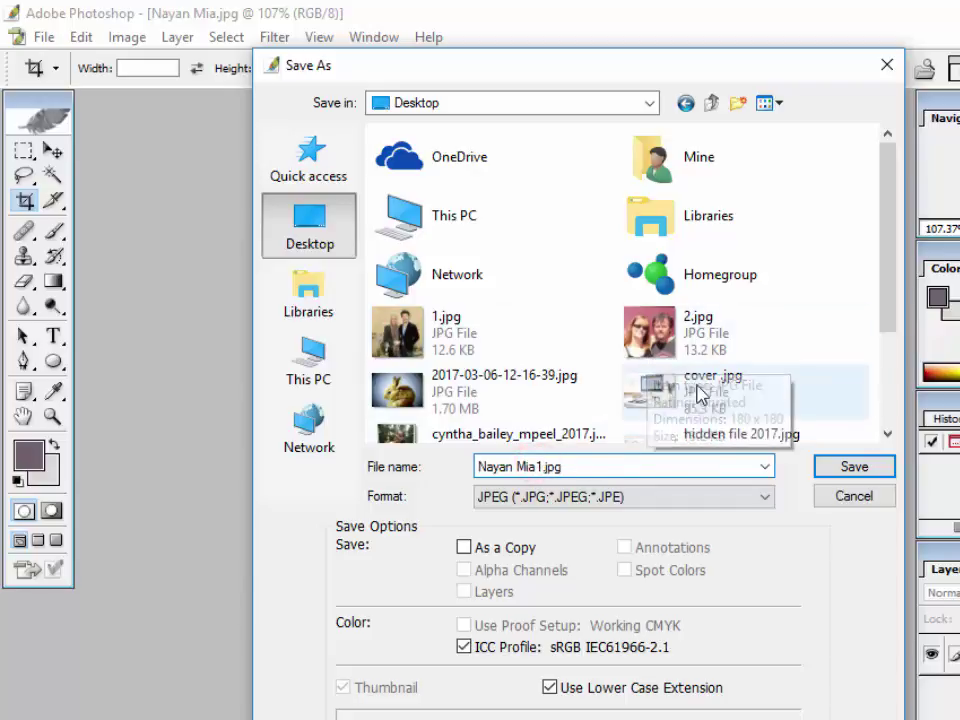
{"action": "left_click", "coordinate": [854, 470]}
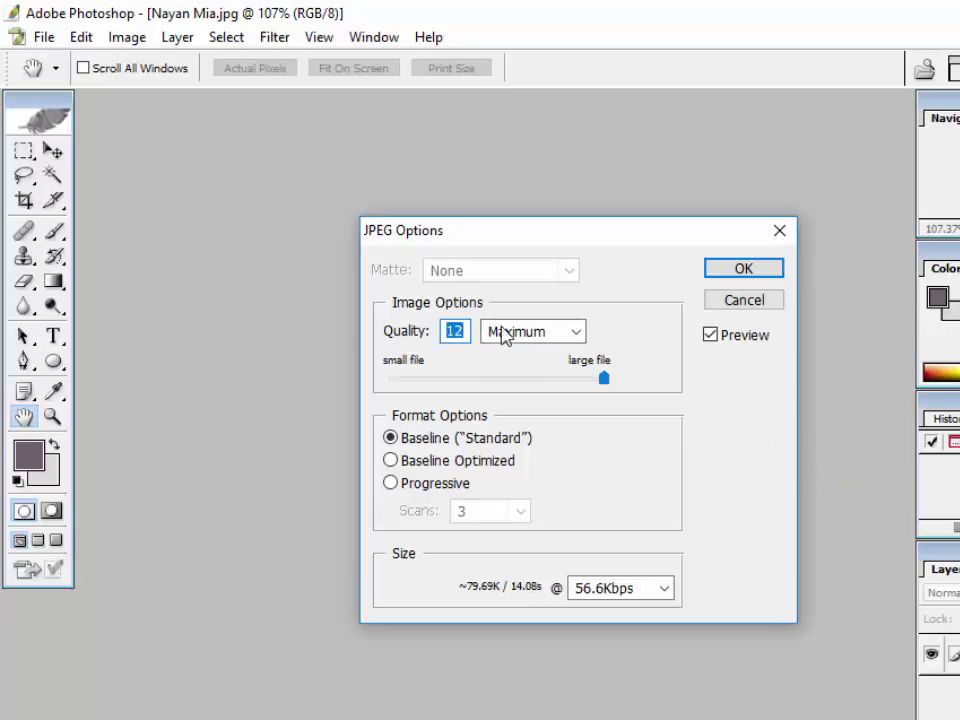
{"action": "type", "text": "10"}
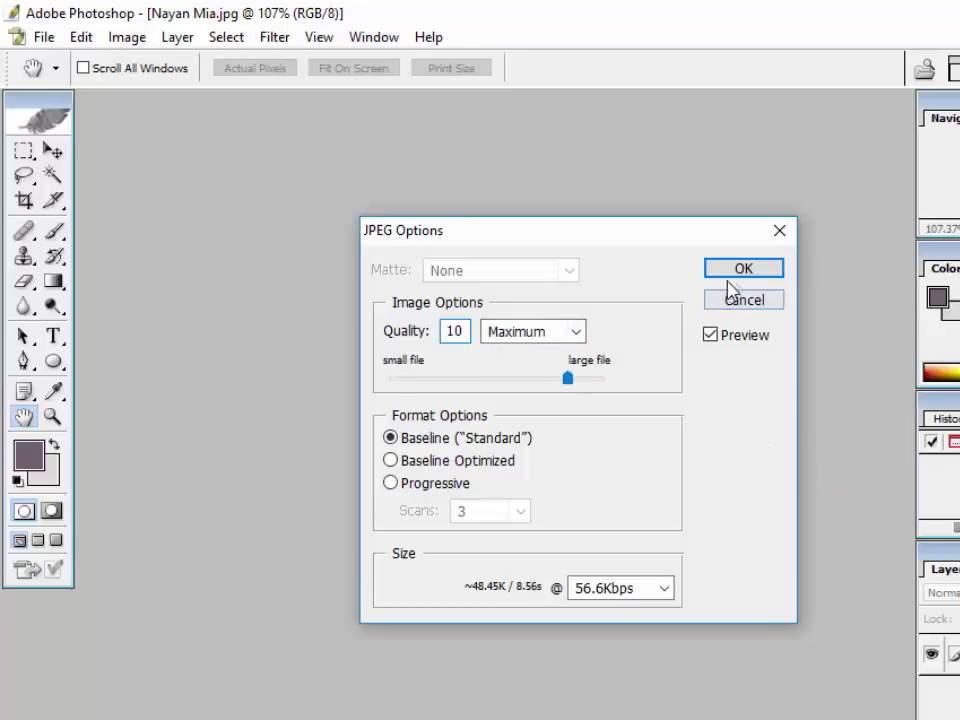
{"action": "left_click", "coordinate": [735, 270]}
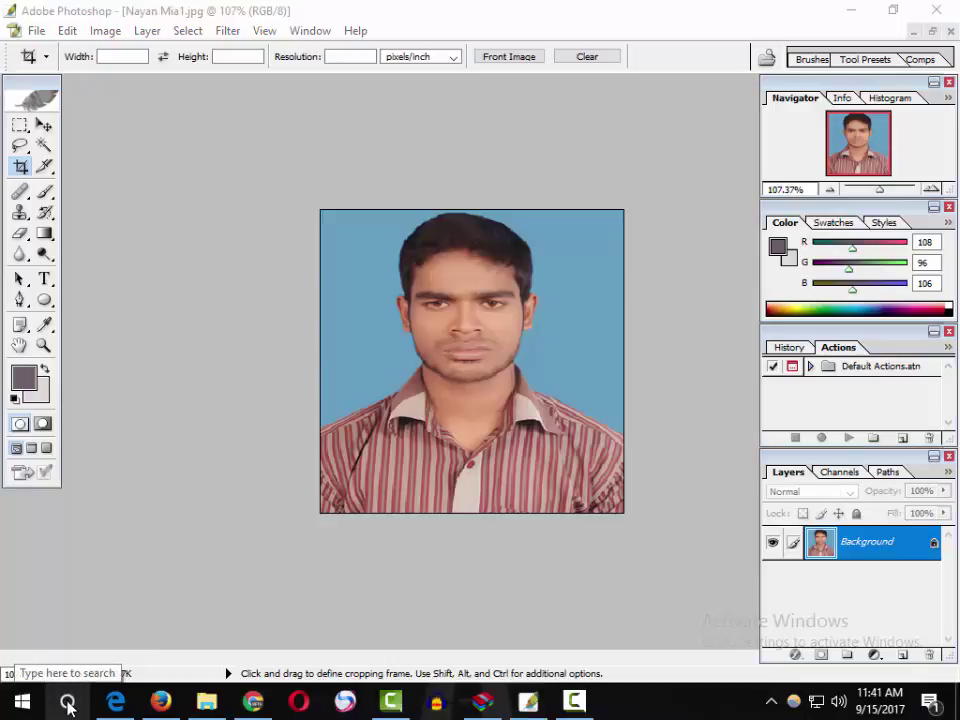
- Search the Windows Start menu for 'paint'
{"action": "left_click", "coordinate": [22, 702]}
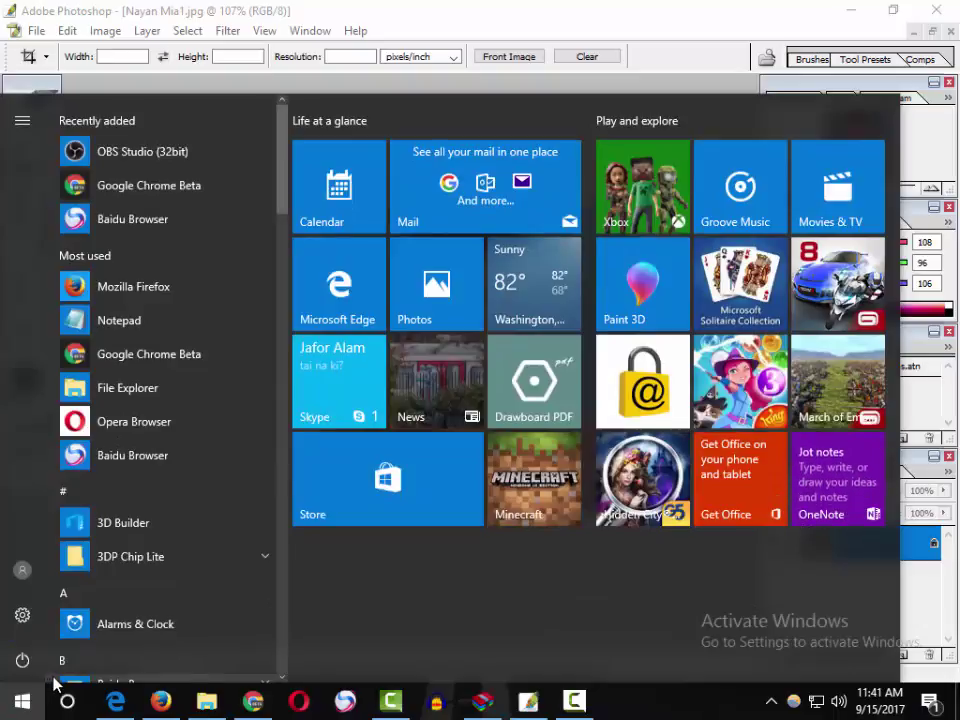
{"action": "left_click", "coordinate": [67, 701]}
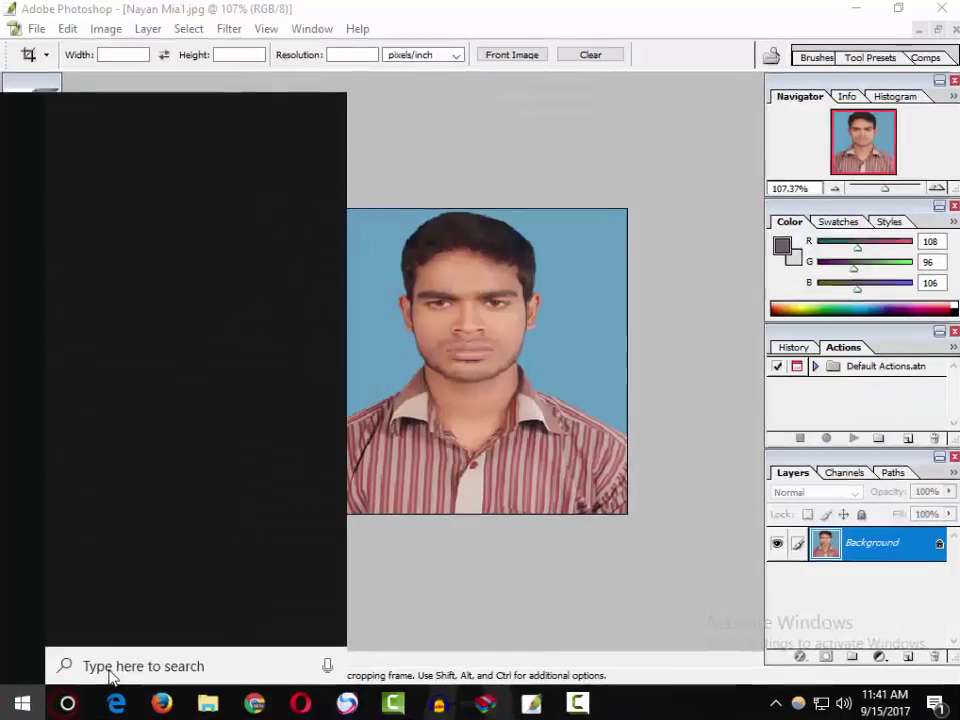
{"action": "type", "text": "p"}
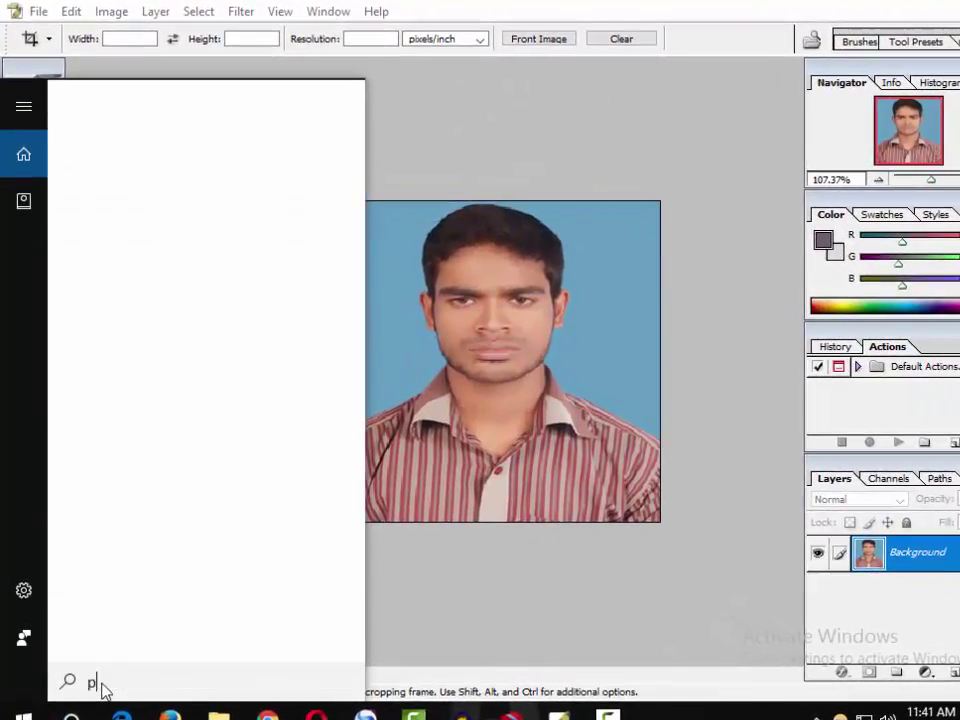
{"action": "type", "text": "aint"}
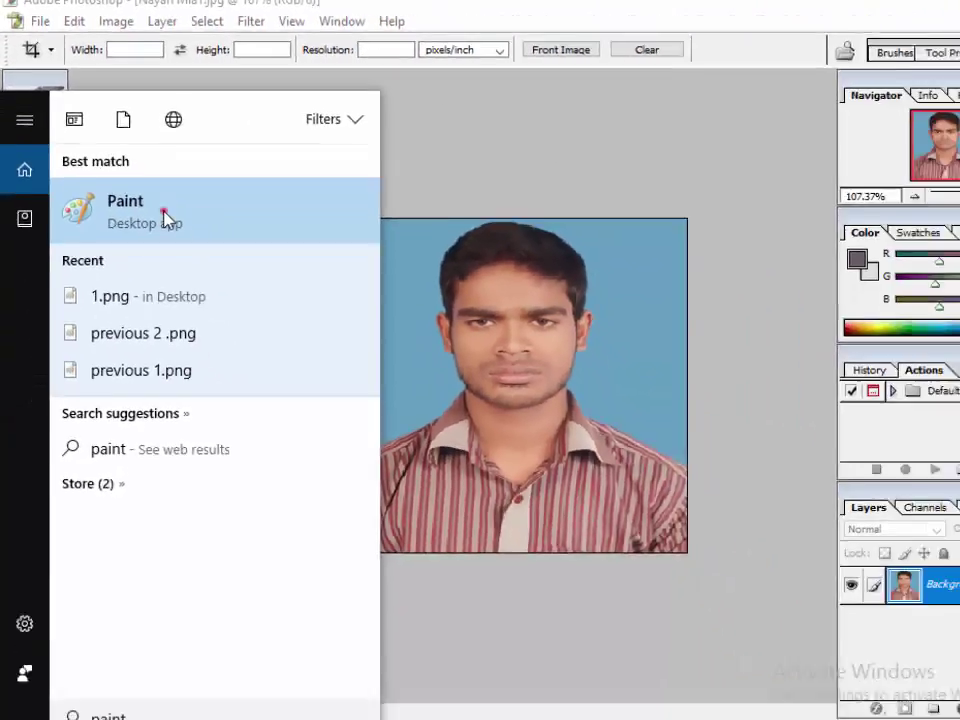
- Launch Paint and load the original 461 × 579 portrait JPEG from the Desktop
{"action": "left_click", "coordinate": [165, 217]}
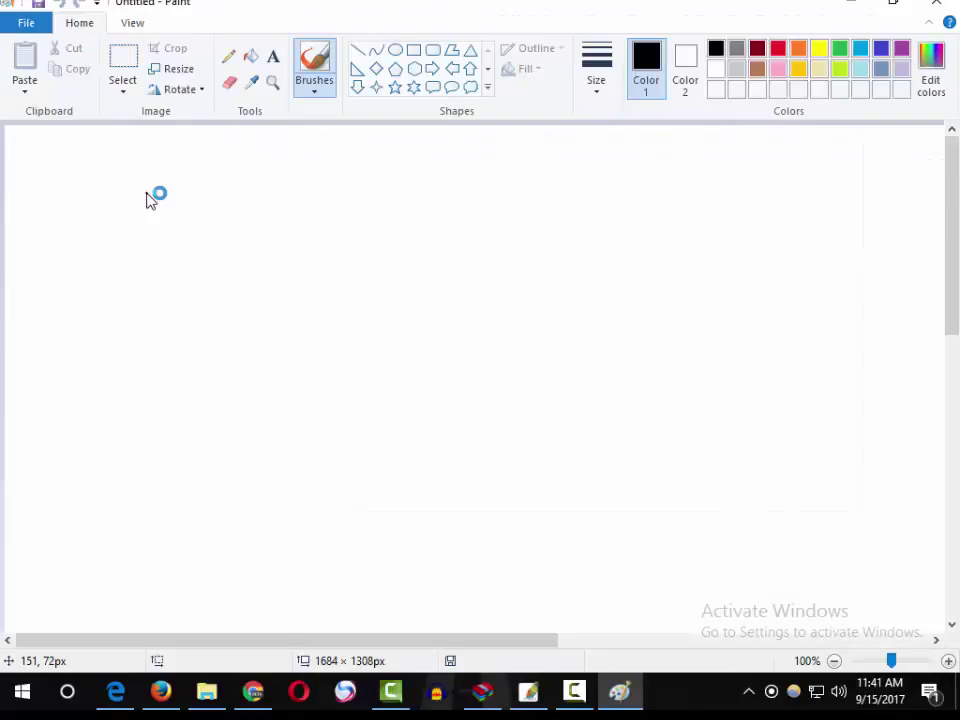
{"action": "scroll", "coordinate": [259, 275], "scroll_direction": "down", "scroll_amount": 3}
{"action": "scroll", "coordinate": [262, 273], "scroll_direction": "up", "scroll_amount": 2}
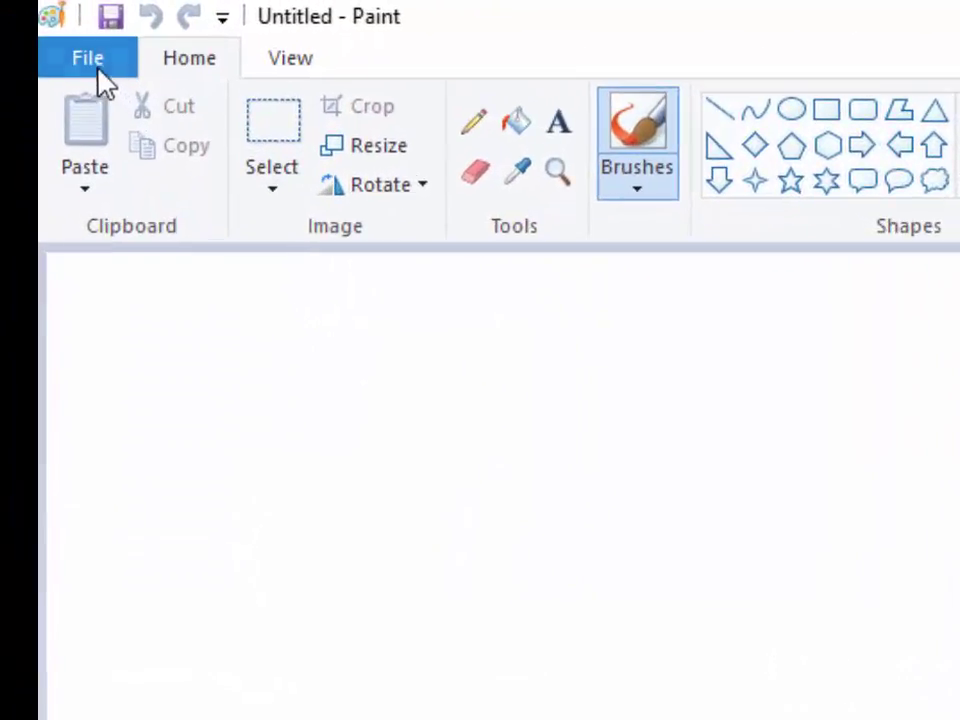
{"action": "left_click", "coordinate": [70, 46]}
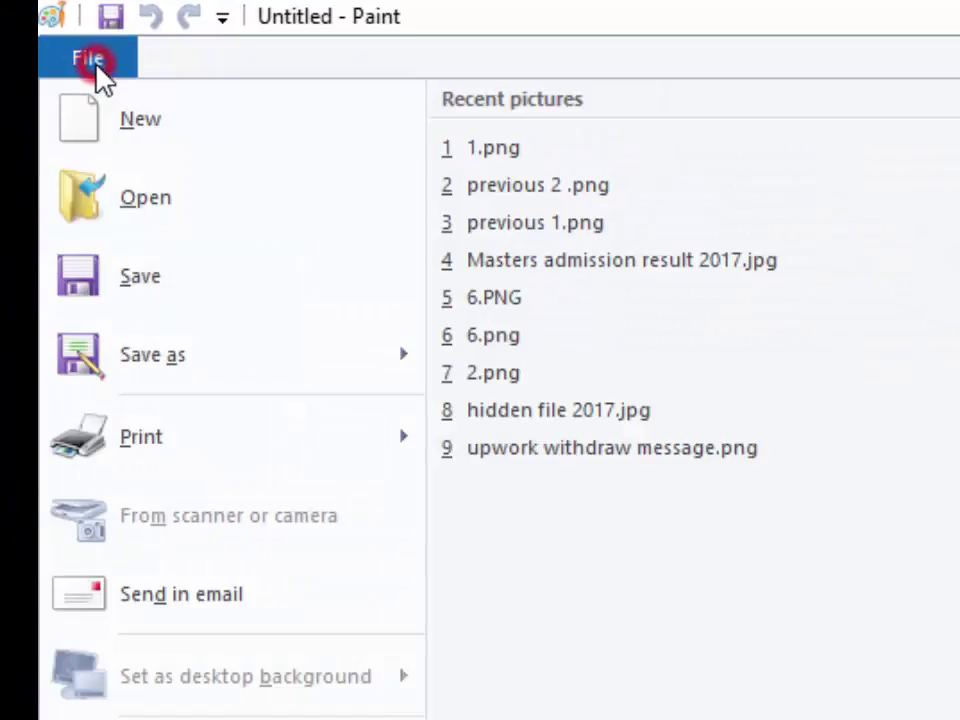
{"action": "left_click", "coordinate": [137, 222]}
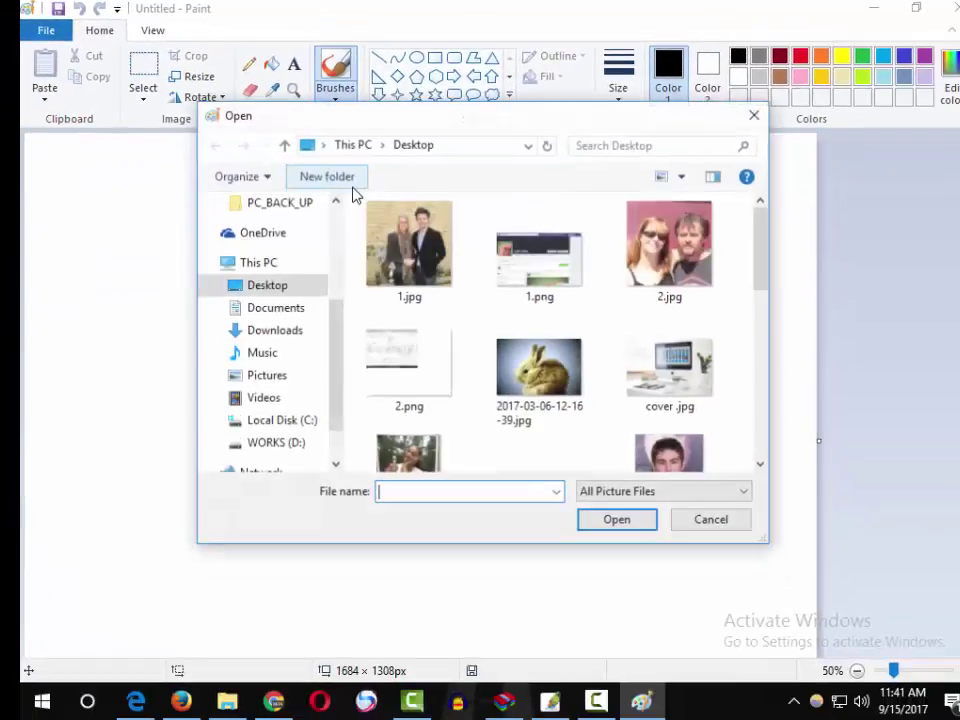
{"action": "scroll", "coordinate": [531, 266], "scroll_direction": "down", "scroll_amount": 2}
{"action": "scroll", "coordinate": [530, 280], "scroll_direction": "down", "scroll_amount": 3}
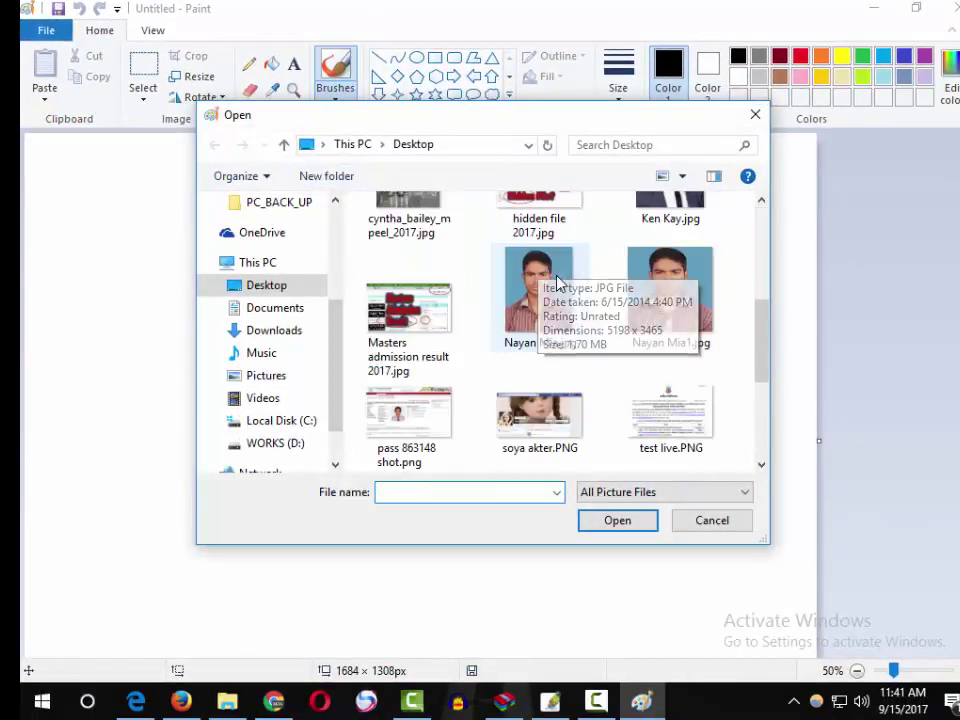
{"action": "left_click", "coordinate": [544, 303]}
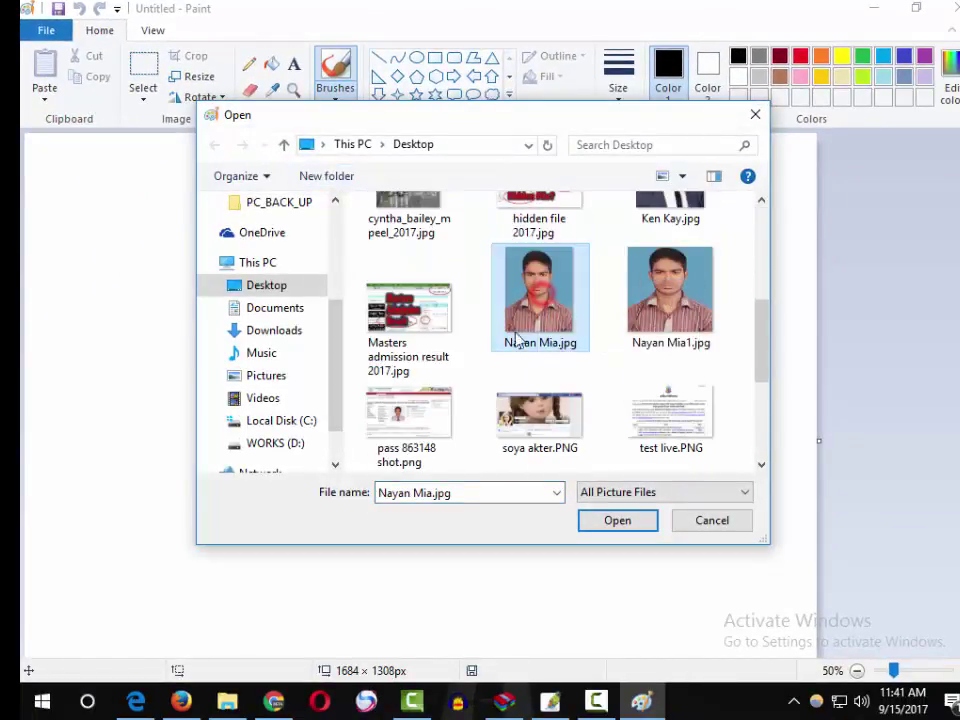
{"action": "left_click", "coordinate": [613, 522]}
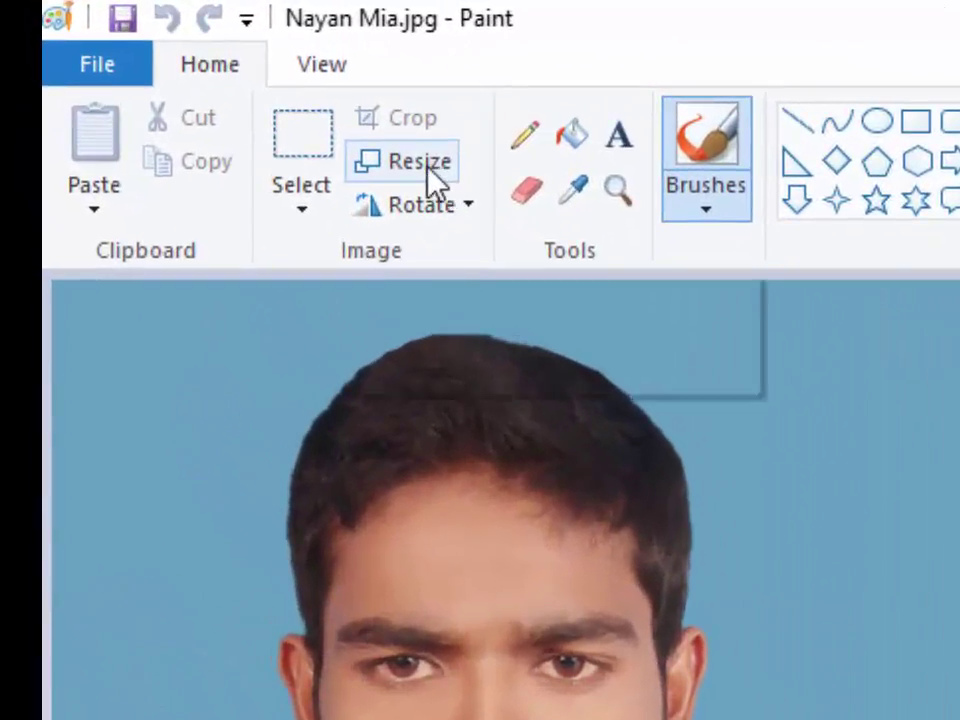
- Resize the portrait to 300 × 300 pixels with Maintain aspect ratio unchecked
{"action": "left_click", "coordinate": [428, 170]}
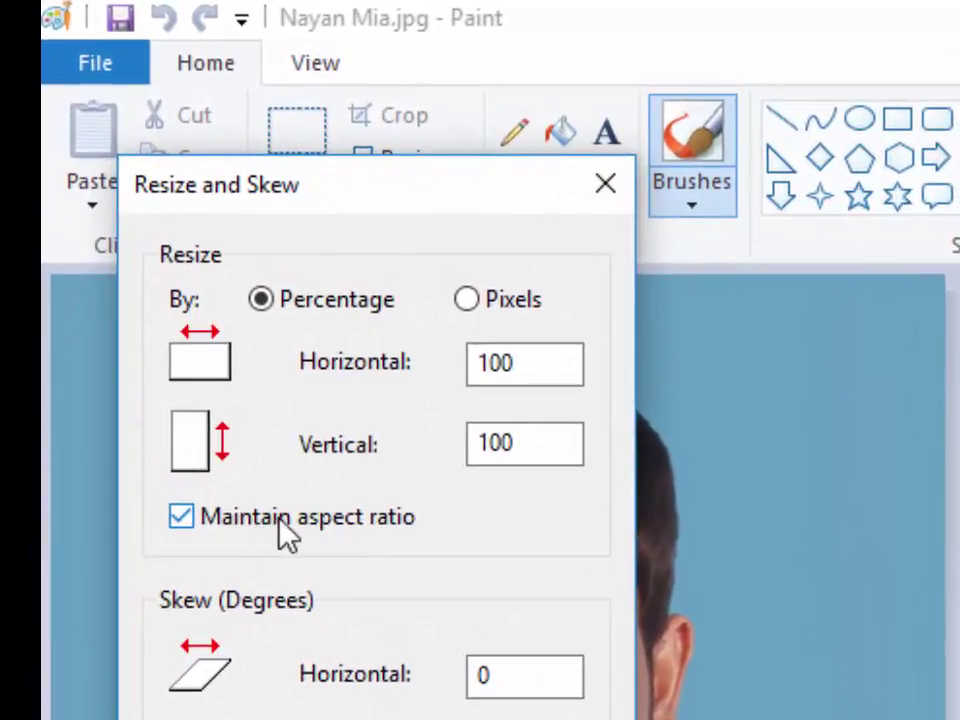
{"action": "left_click", "coordinate": [242, 533]}
{"action": "left_click", "coordinate": [512, 308]}
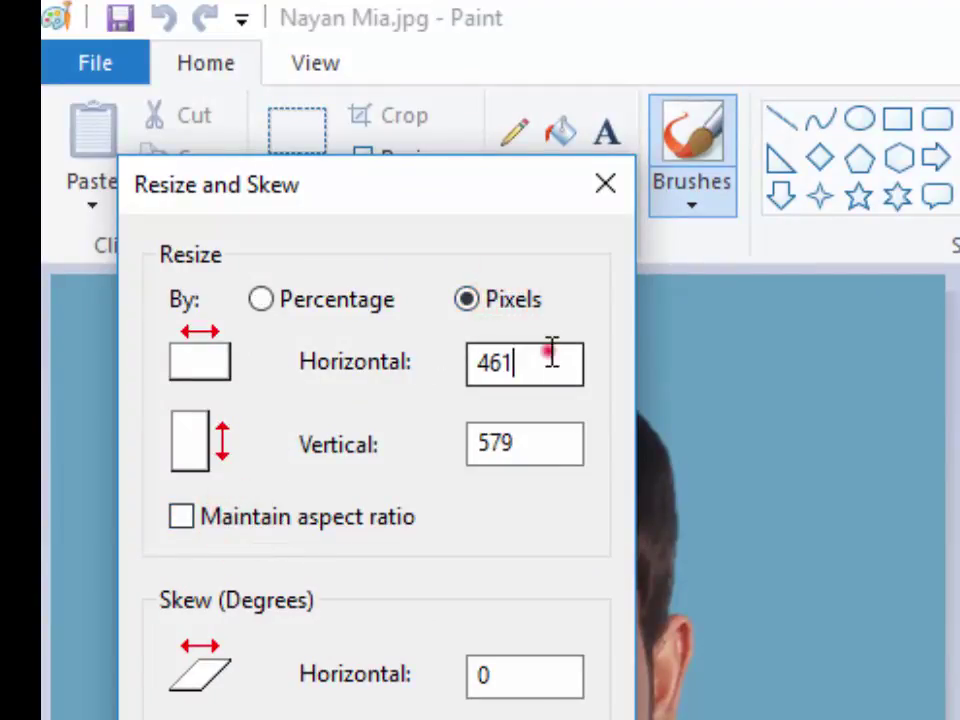
{"action": "left_click_drag", "start_coordinate": [551, 356], "coordinate": [345, 378]}
{"action": "type", "text": "3"}
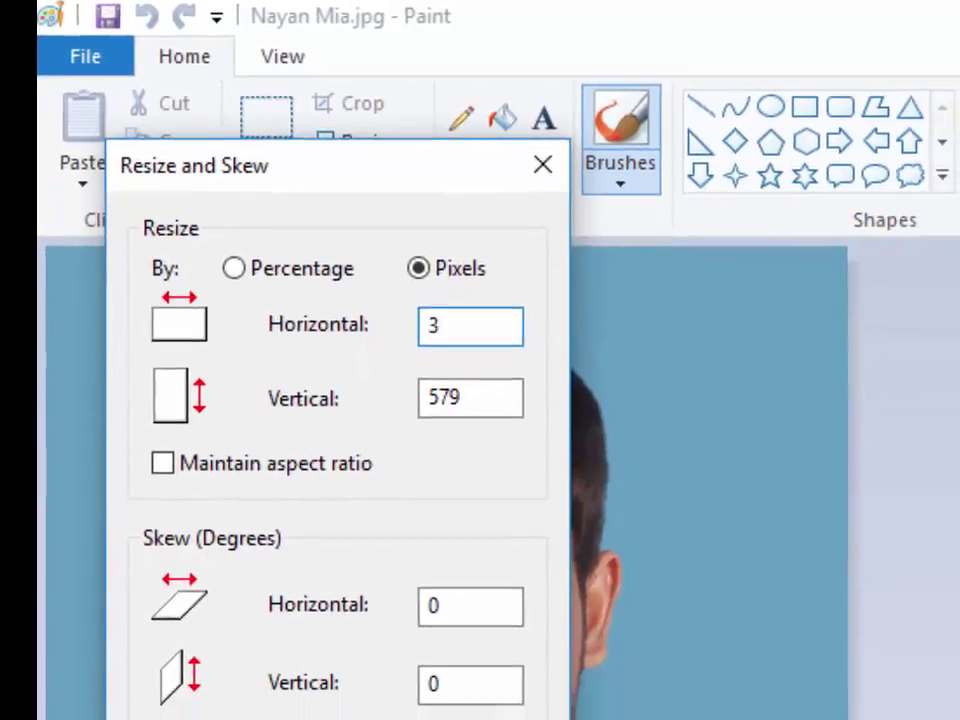
{"action": "type", "text": "00"}
{"action": "left_click_drag", "start_coordinate": [431, 346], "coordinate": [365, 348]}
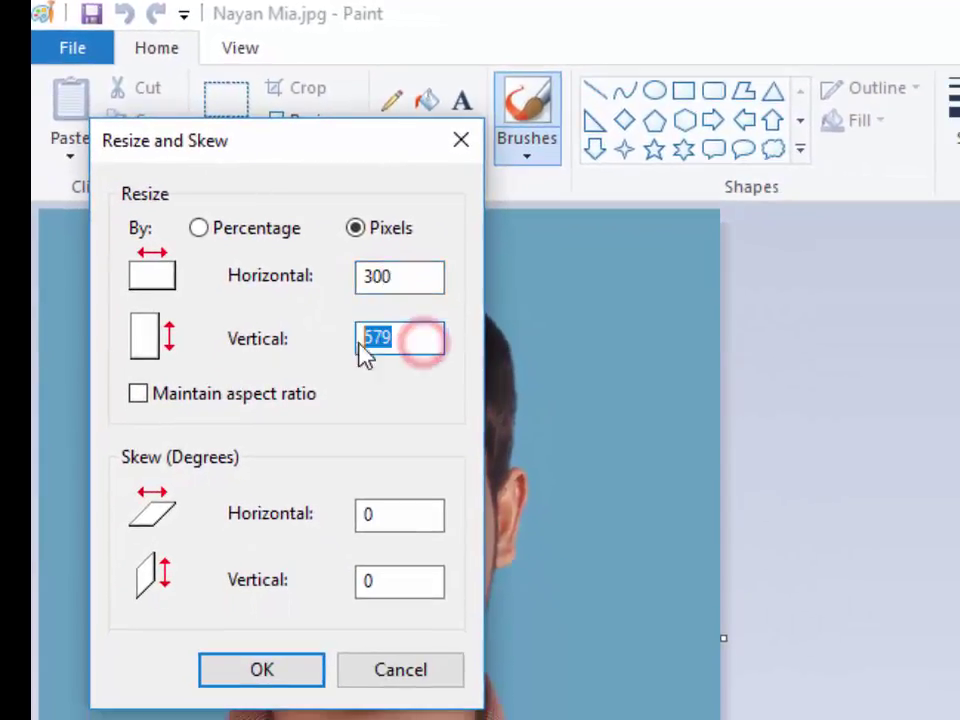
{"action": "type", "text": "300"}
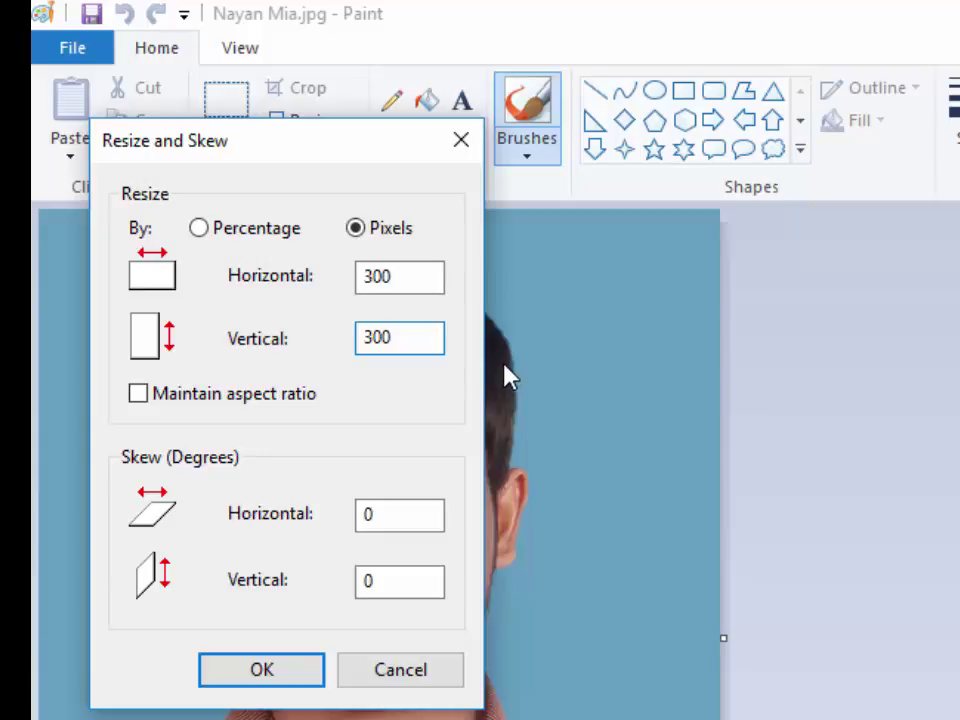
{"action": "left_click", "coordinate": [200, 532]}
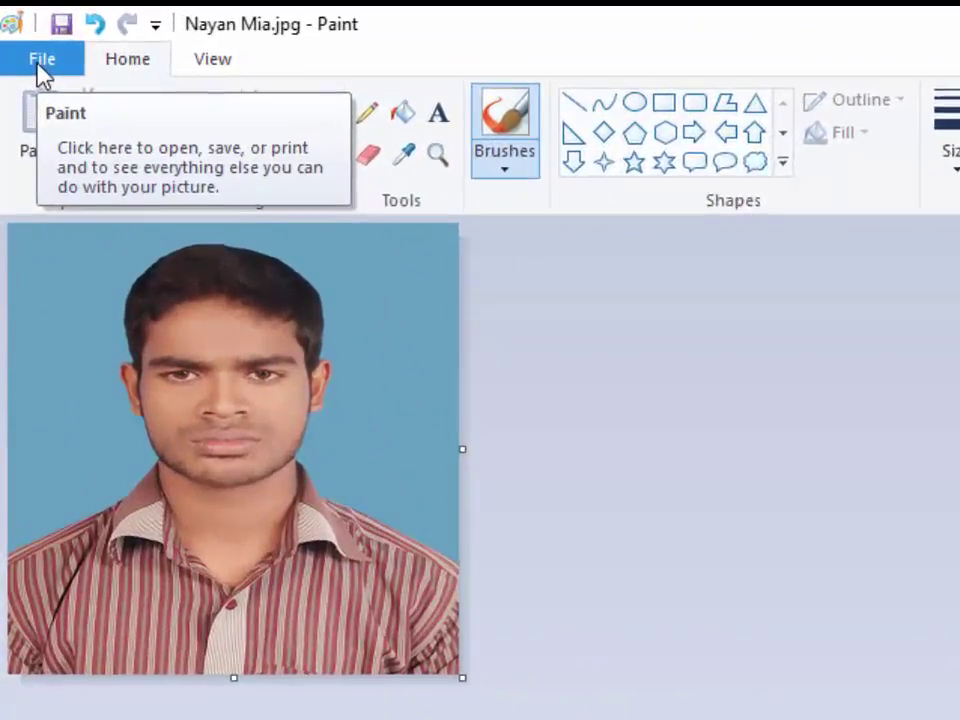
- Save the 300 × 300 photo to the Desktop as a JPEG with '2' appended to the name
{"action": "left_click", "coordinate": [40, 60]}
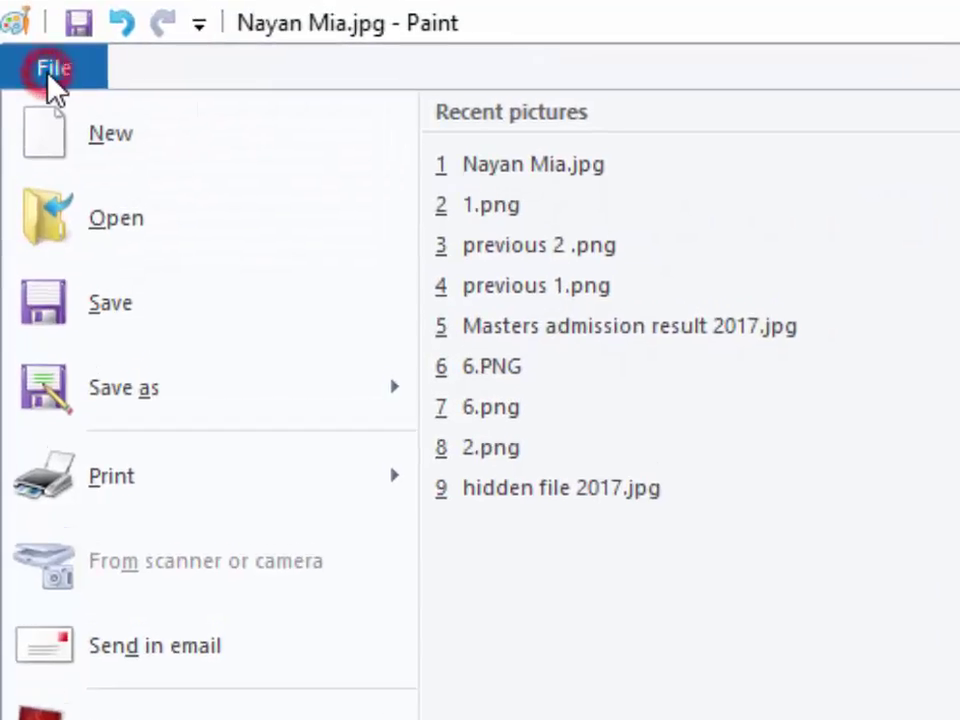
{"action": "left_click", "coordinate": [105, 298]}
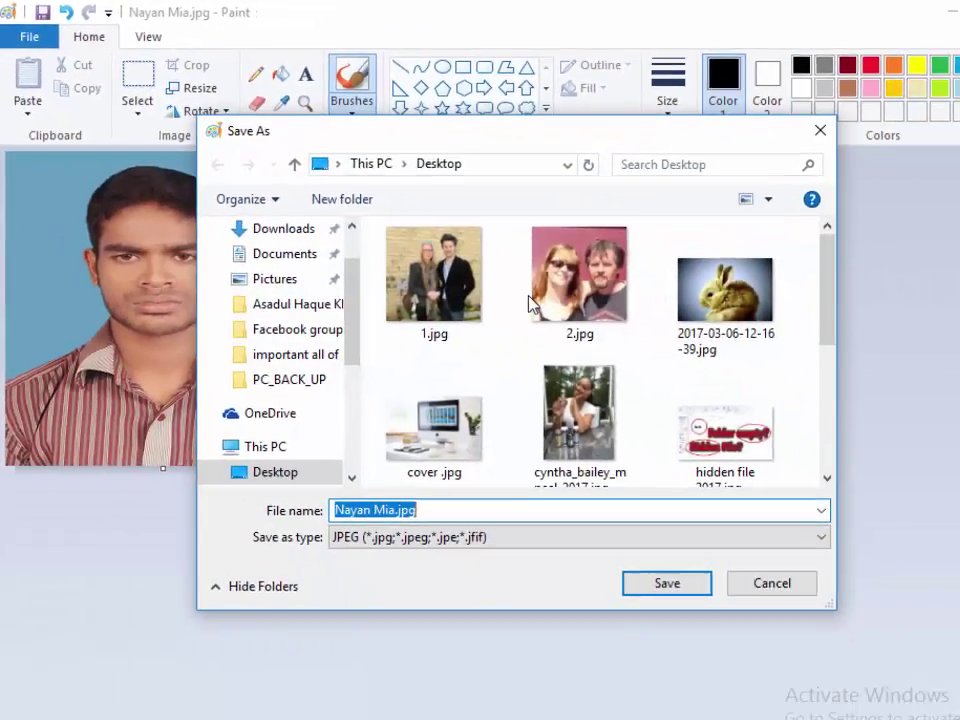
{"action": "left_click", "coordinate": [394, 502]}
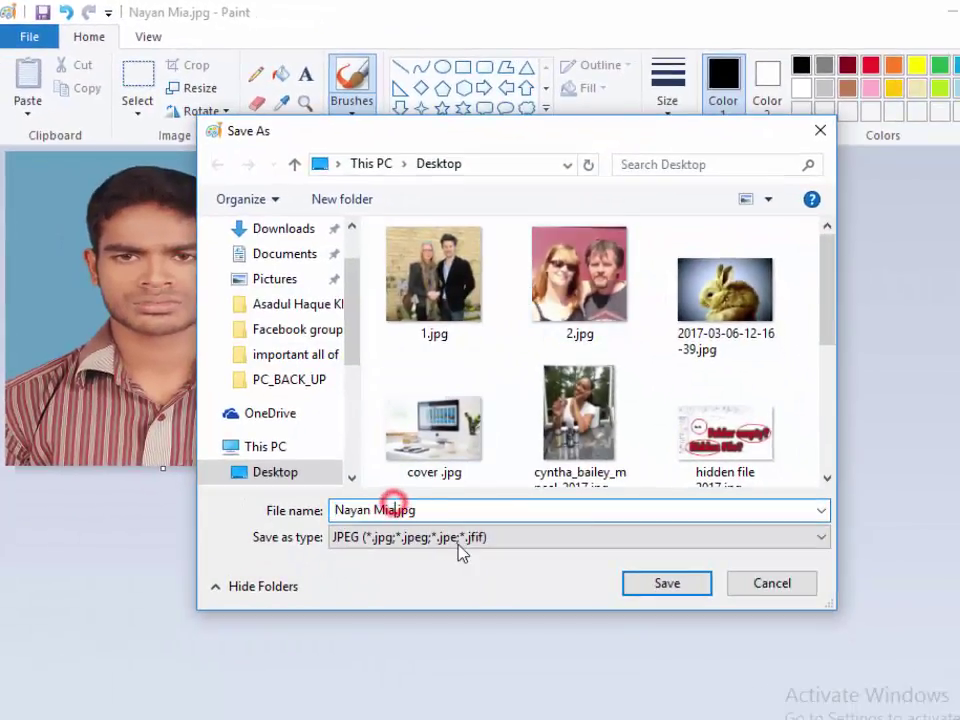
{"action": "type", "text": "2"}
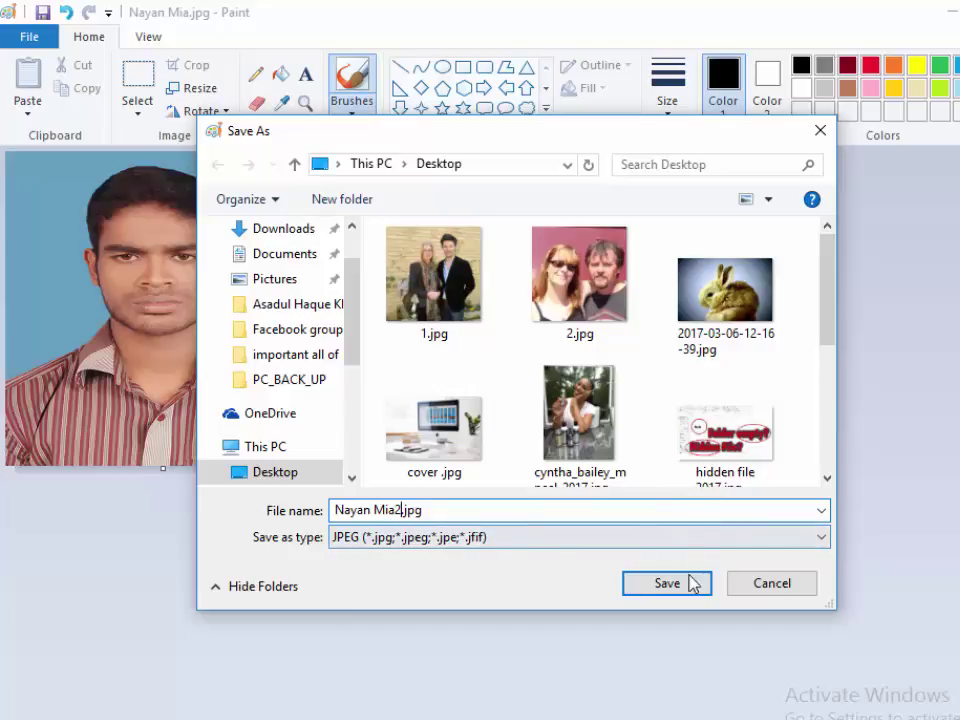
{"action": "left_click", "coordinate": [677, 578]}
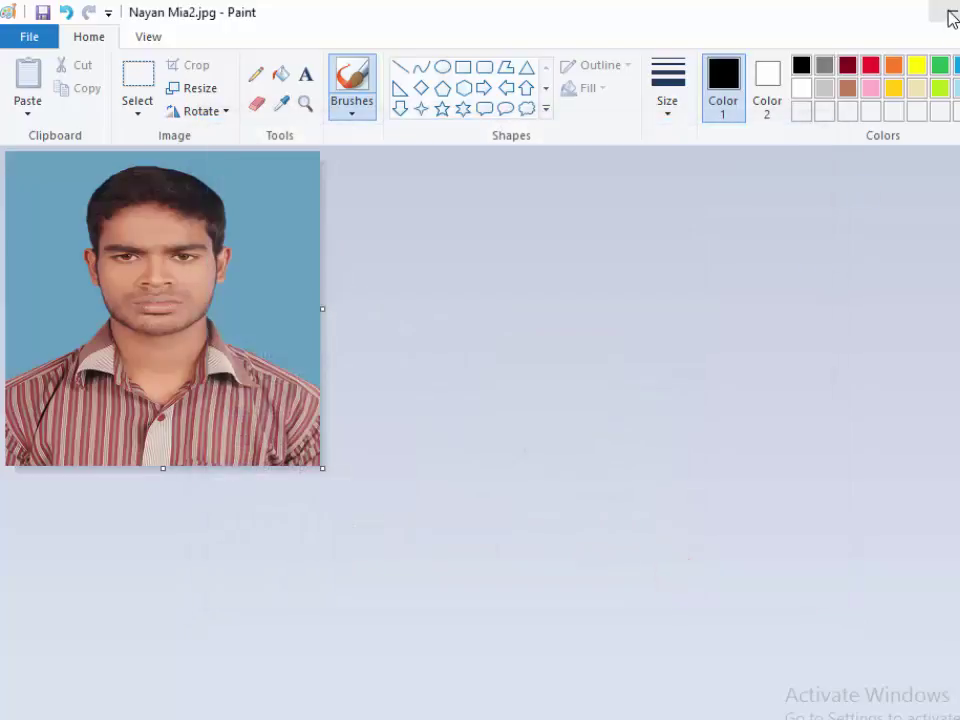
- Minimize Paint and Photoshop, then point out the original photo and its two copies on the desktop
{"action": "left_click", "coordinate": [899, 12]}
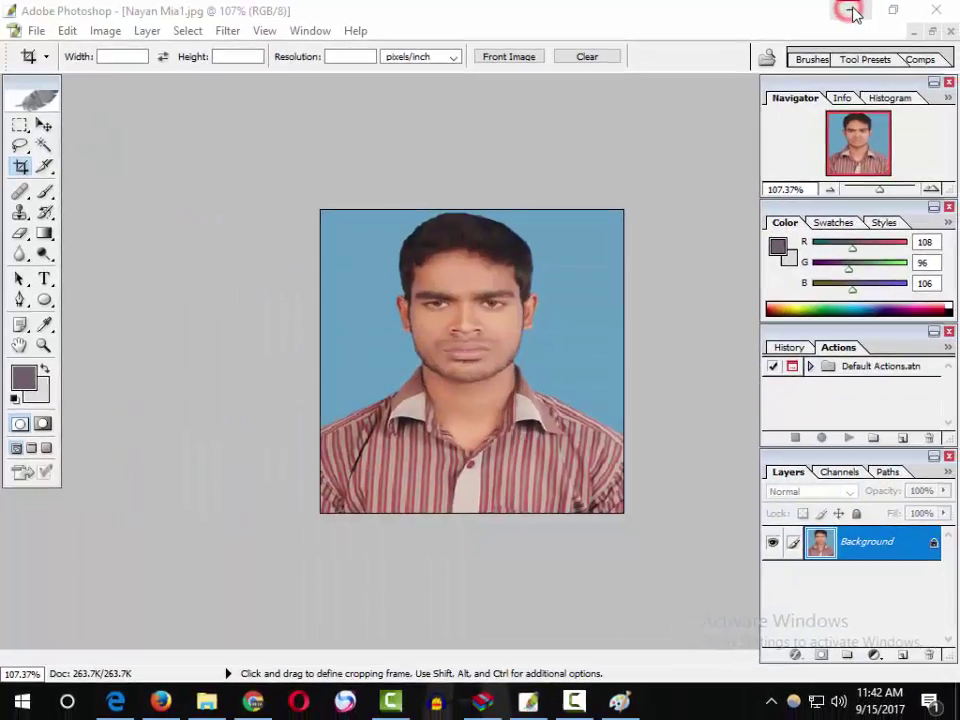
{"action": "left_click", "coordinate": [849, 9]}
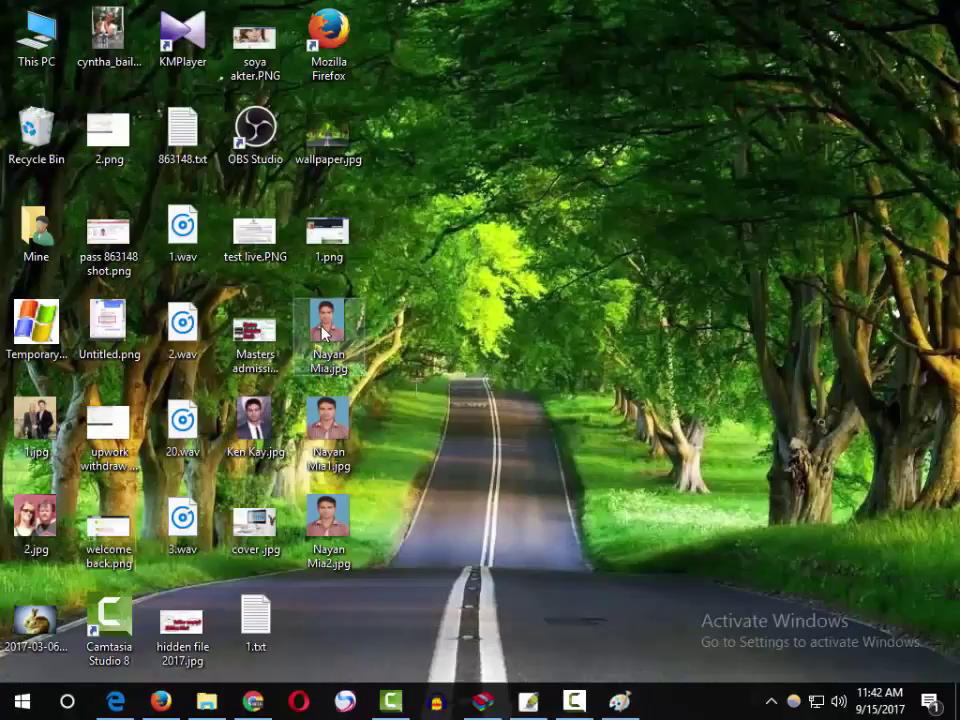
{"action": "left_click", "coordinate": [325, 335]}
{"action": "left_click", "coordinate": [338, 430]}
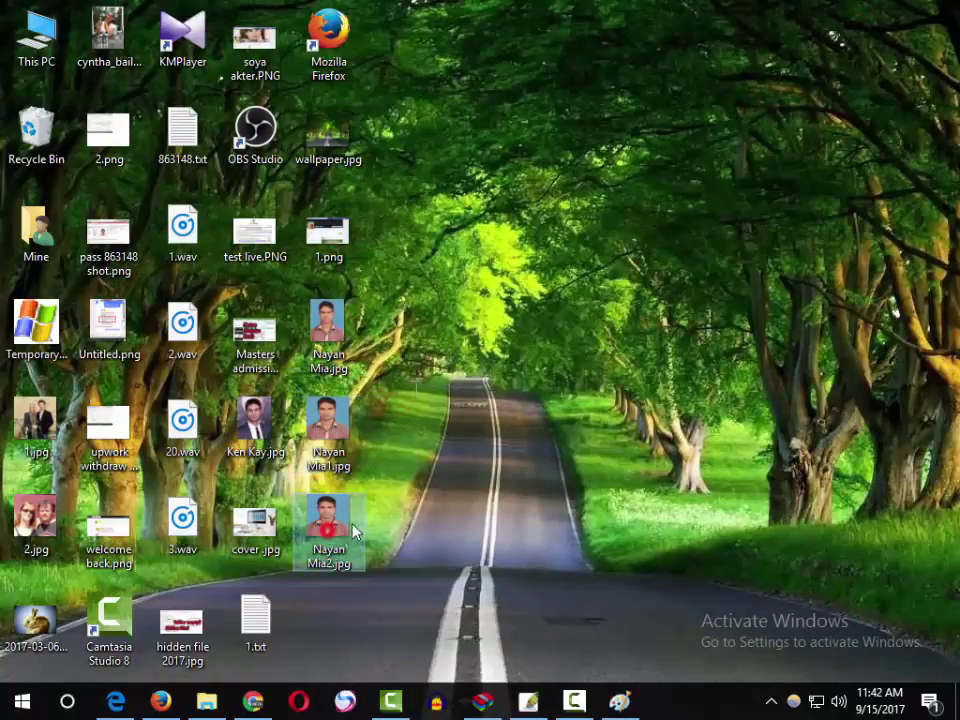
{"action": "left_click_drag", "start_coordinate": [415, 503], "coordinate": [353, 580]}
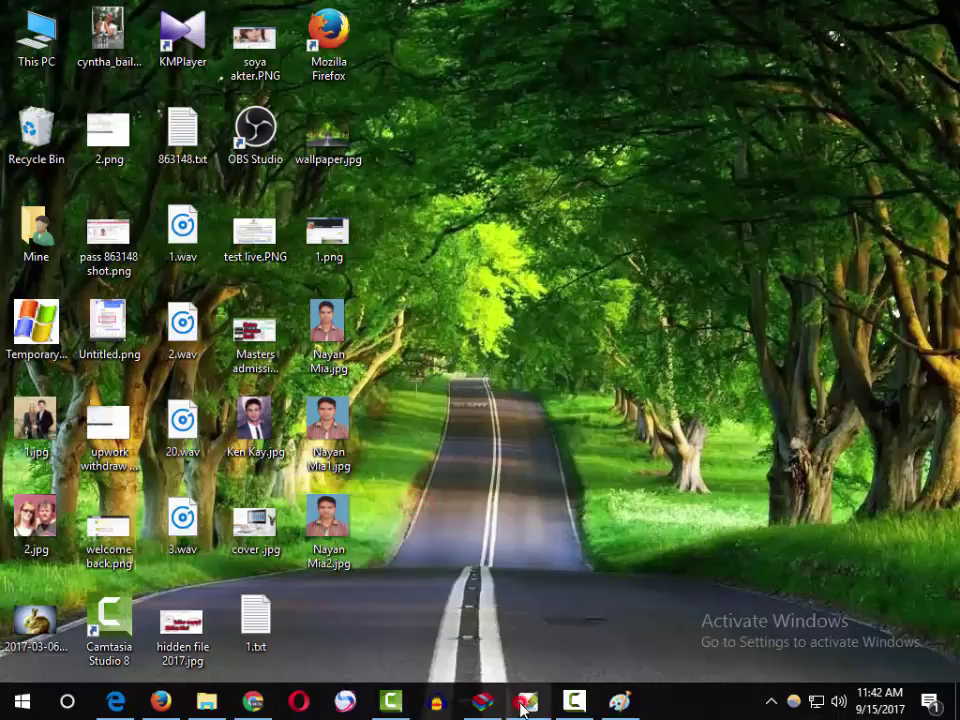